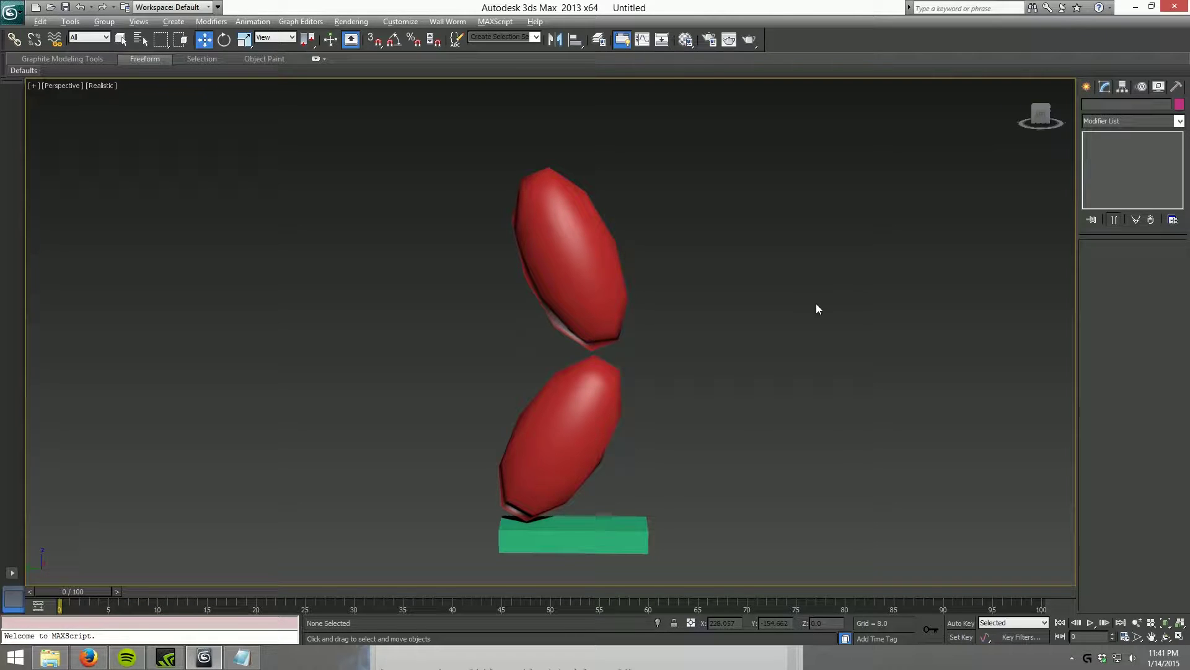
Convert the upper red ellipsoid to an Editable Poly.
middle_click_drag(817, 304, 590, 406, "alt")
scroll(634, 392, "up", 5)
middle_click_drag(571, 300, 672, 358, "alt")
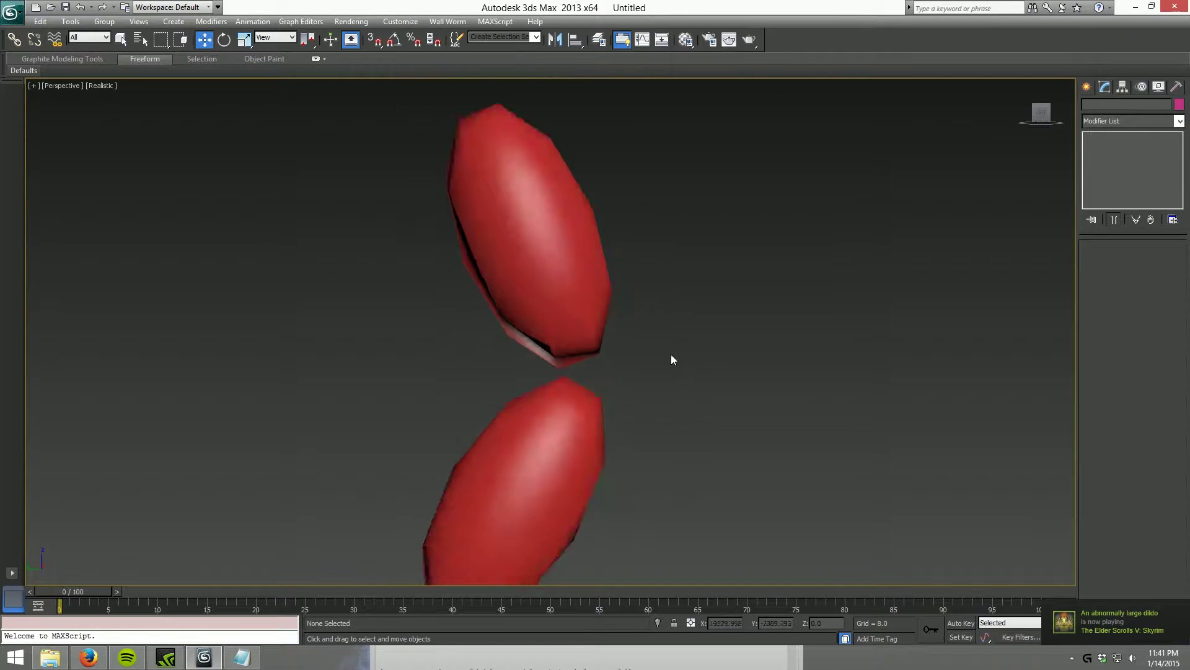
scroll(676, 347, "down", 5)
scroll(686, 327, "up", 6)
left_click(615, 246)
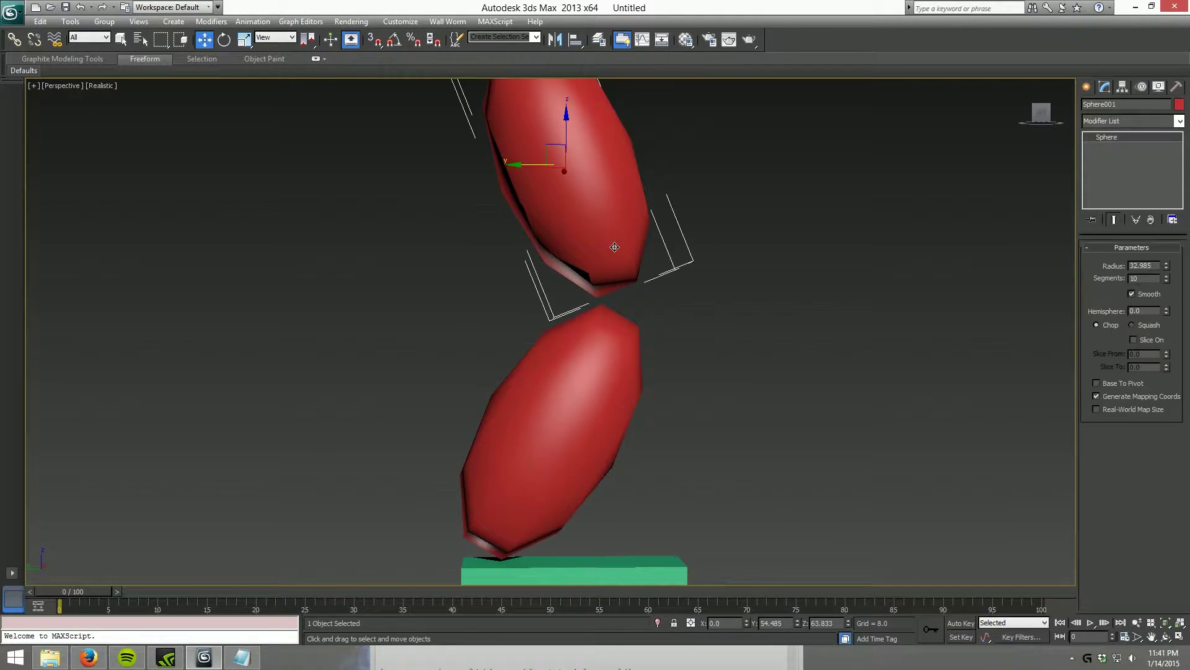
middle_click_drag(632, 240, 563, 278)
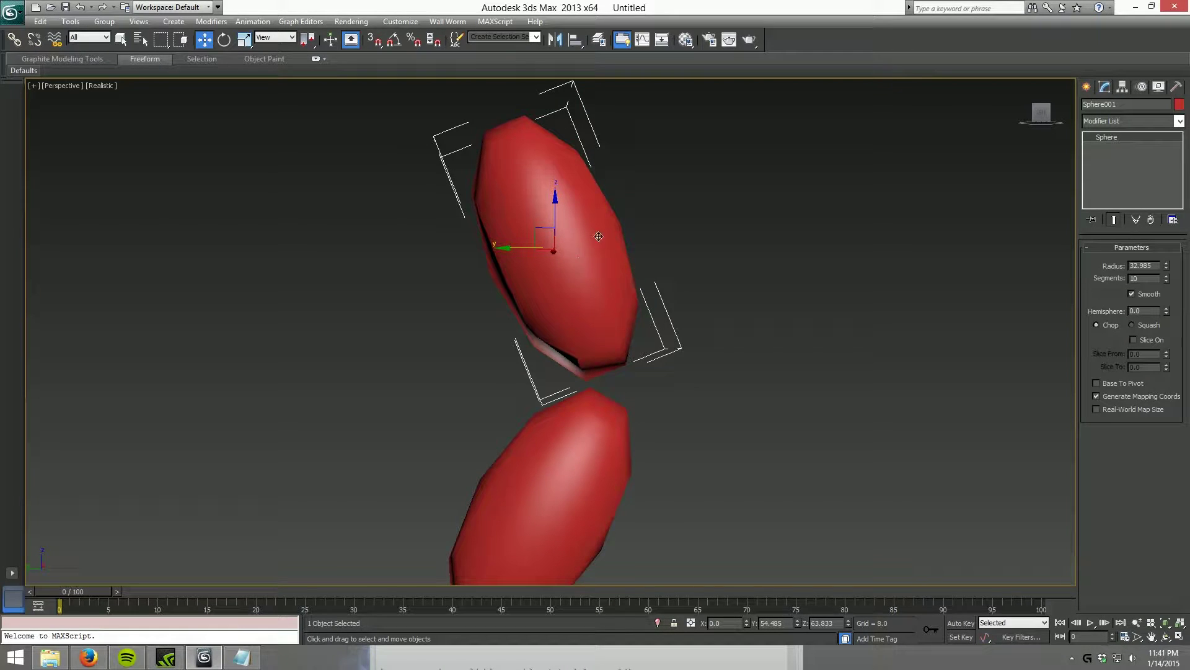
right_click(566, 244)
mouse_move(635, 351)
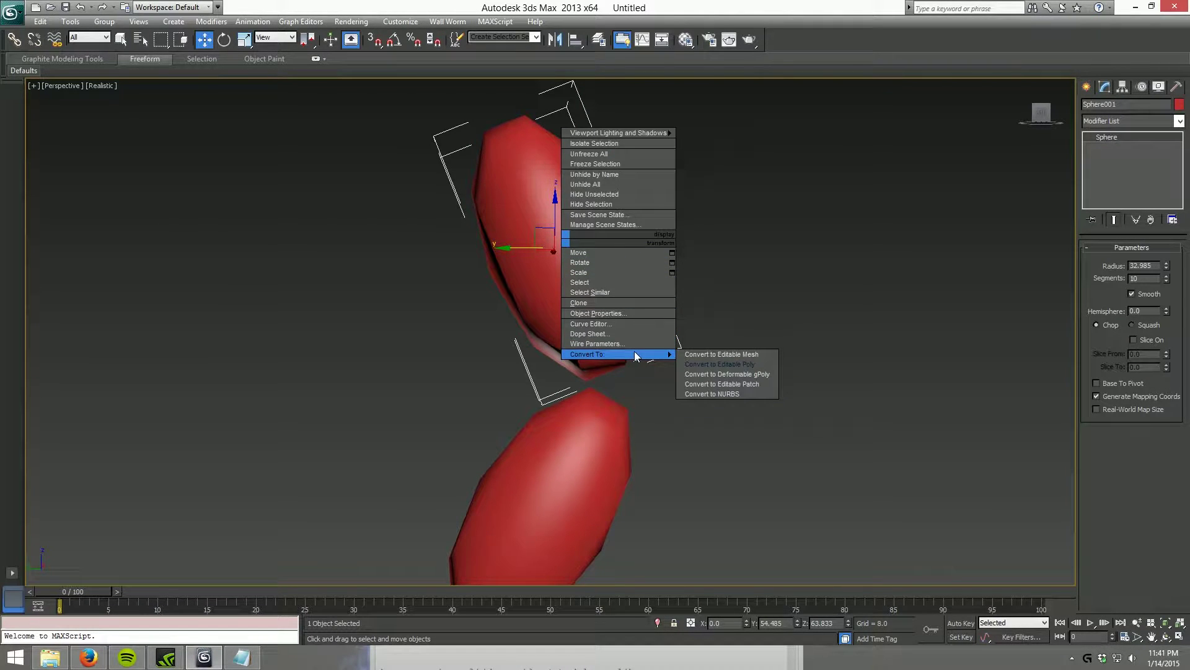
left_click(708, 364)
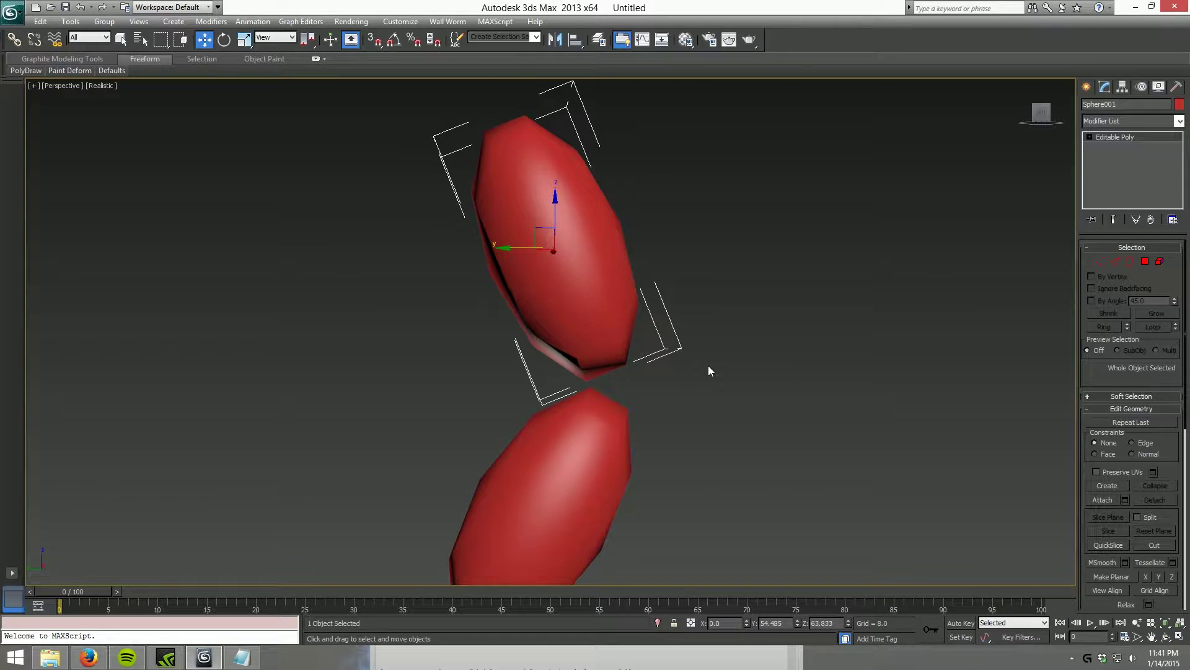
Attach the lower ellipsoid and the base box to the upper ellipsoid, and display edged faces in the viewport.
middle_click_drag(744, 370, 794, 377, "alt")
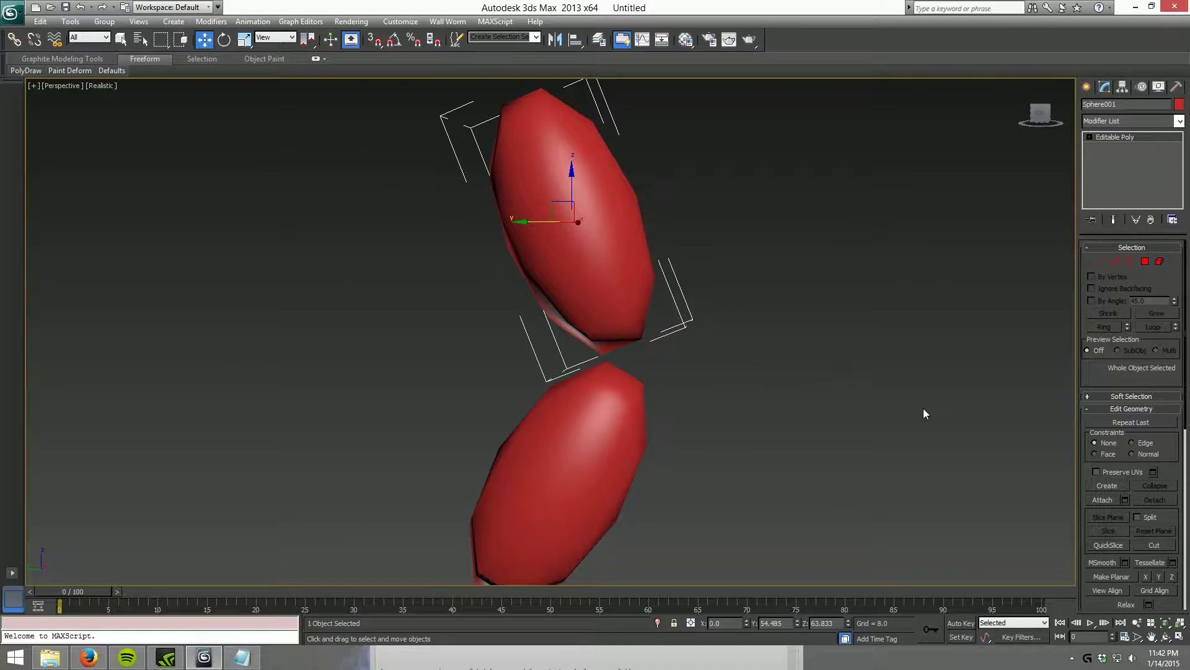
left_click(1102, 499)
middle_click_drag(606, 456, 706, 403)
left_click(567, 452)
key("w")
key("F4")
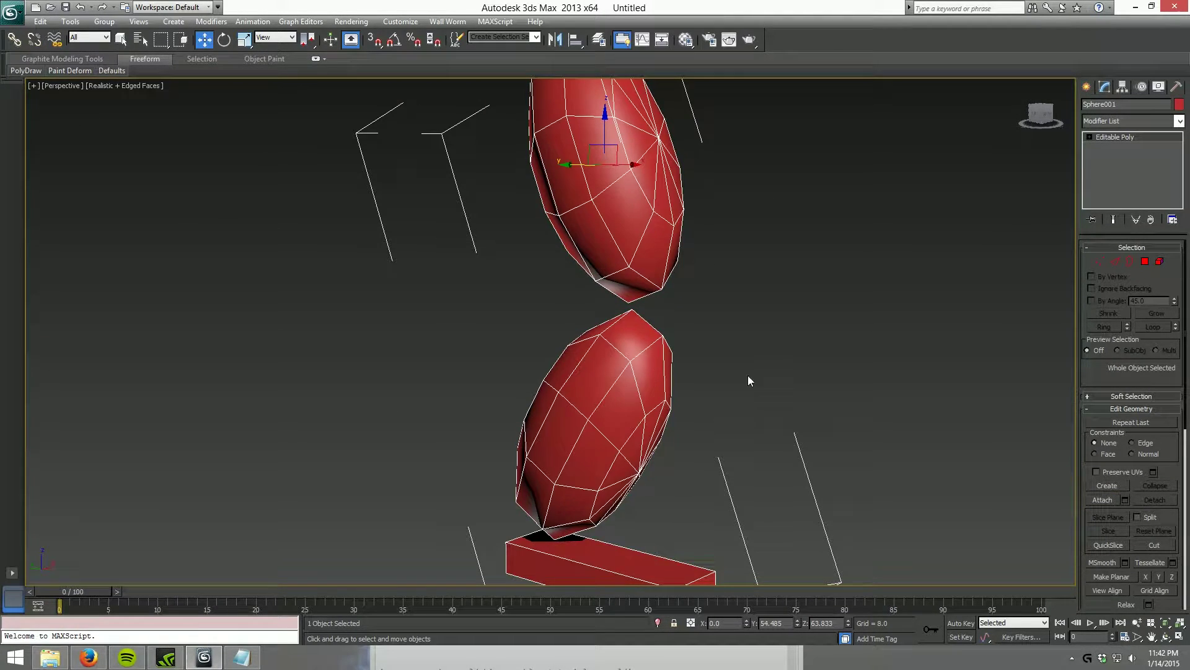
Delete two adjacent polygons at each of the facing tips of the upper and lower ellipsoids.
middle_click_drag(747, 370, 549, 384, "alt")
left_click(1145, 261)
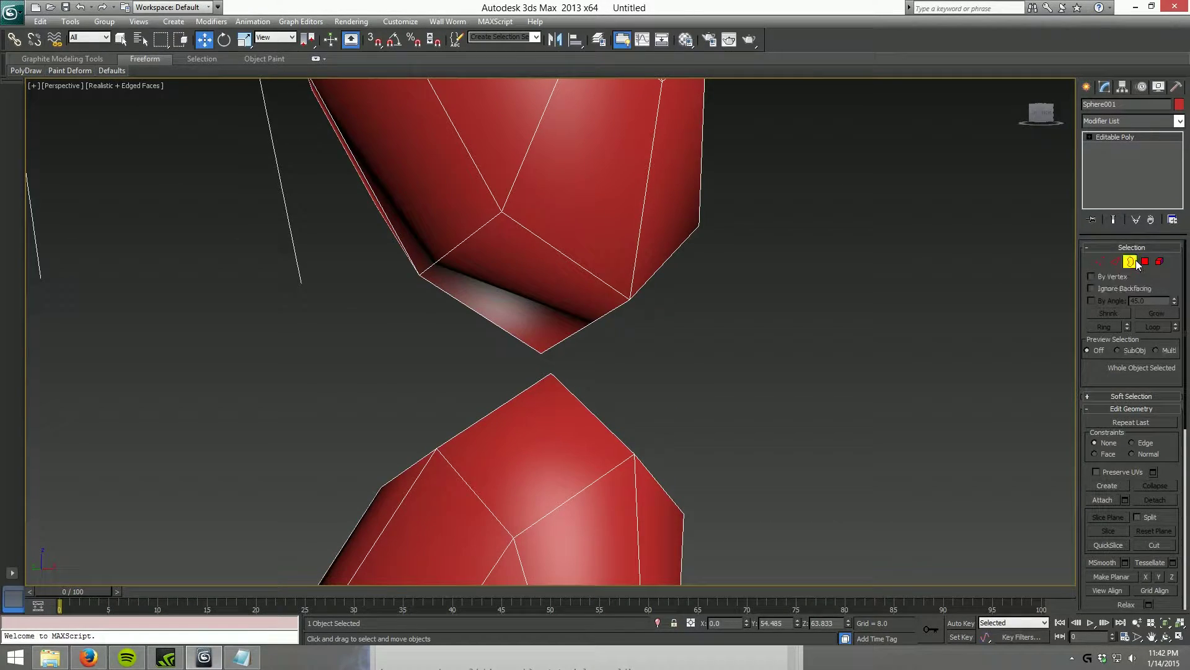
left_click(530, 326)
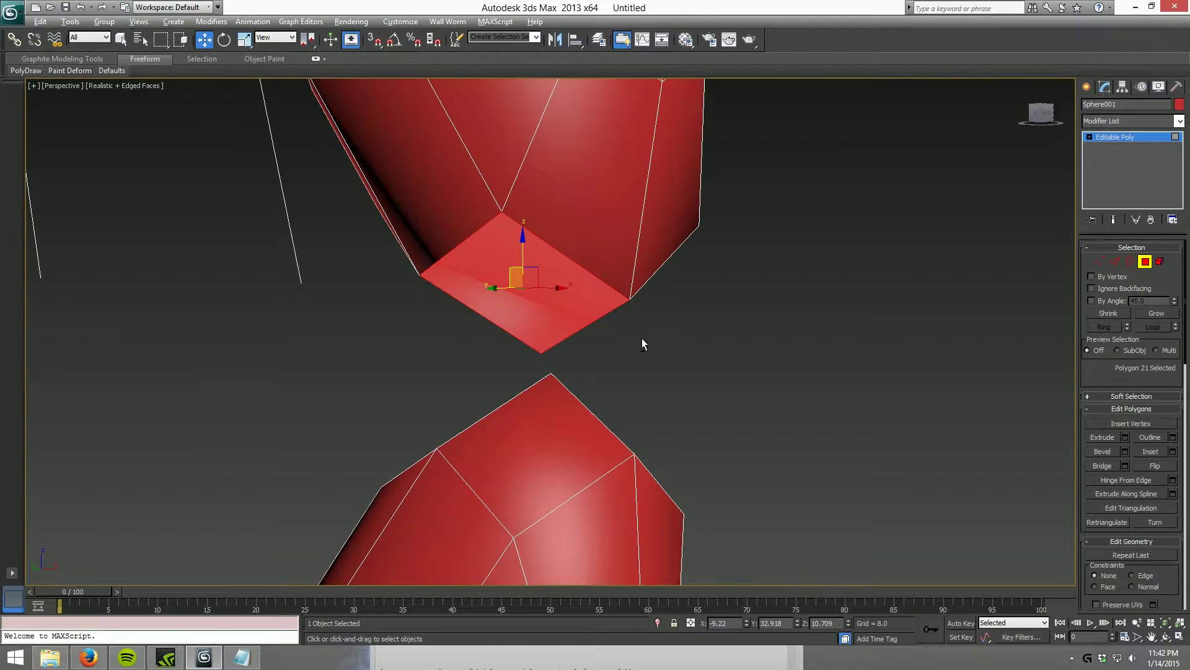
middle_click_drag(642, 338, 564, 322, "alt")
left_click(607, 290, "ctrl")
left_click(601, 447, "ctrl")
middle_click_drag(530, 442, 649, 408, "alt")
left_click(552, 452, "ctrl")
key("Delete")
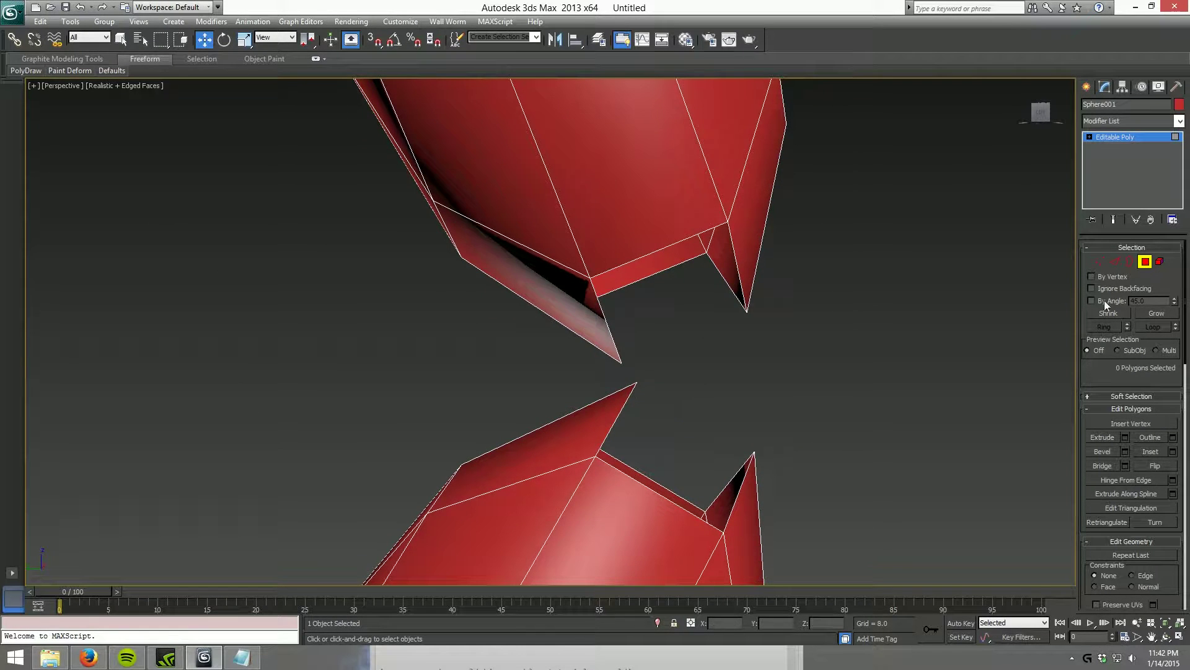
Bridge the open border of the upper ellipsoid to the open border of the lower ellipsoid.
left_click(1129, 261)
left_click(744, 295)
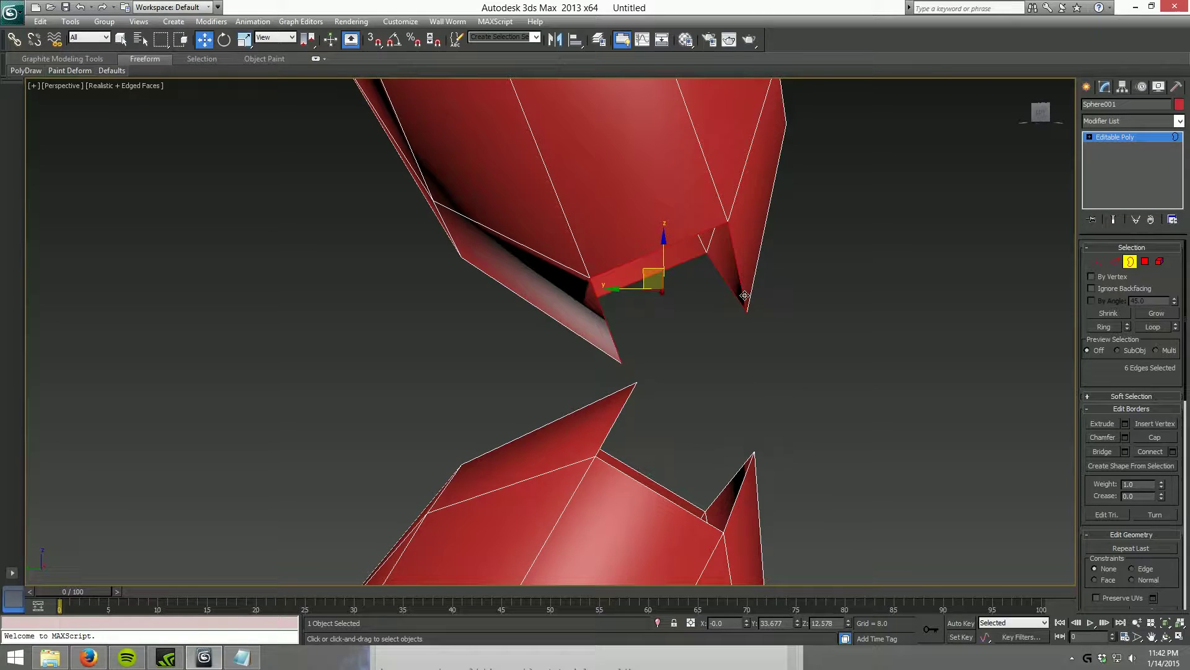
left_click(743, 475, "ctrl")
left_click(1125, 451)
middle_click_drag(801, 393, 658, 394, "alt")
left_click(556, 410)
Move the two tip vertices in the bridged joint outward together along the Y axis, to Y about 56.9.
left_click(1099, 261)
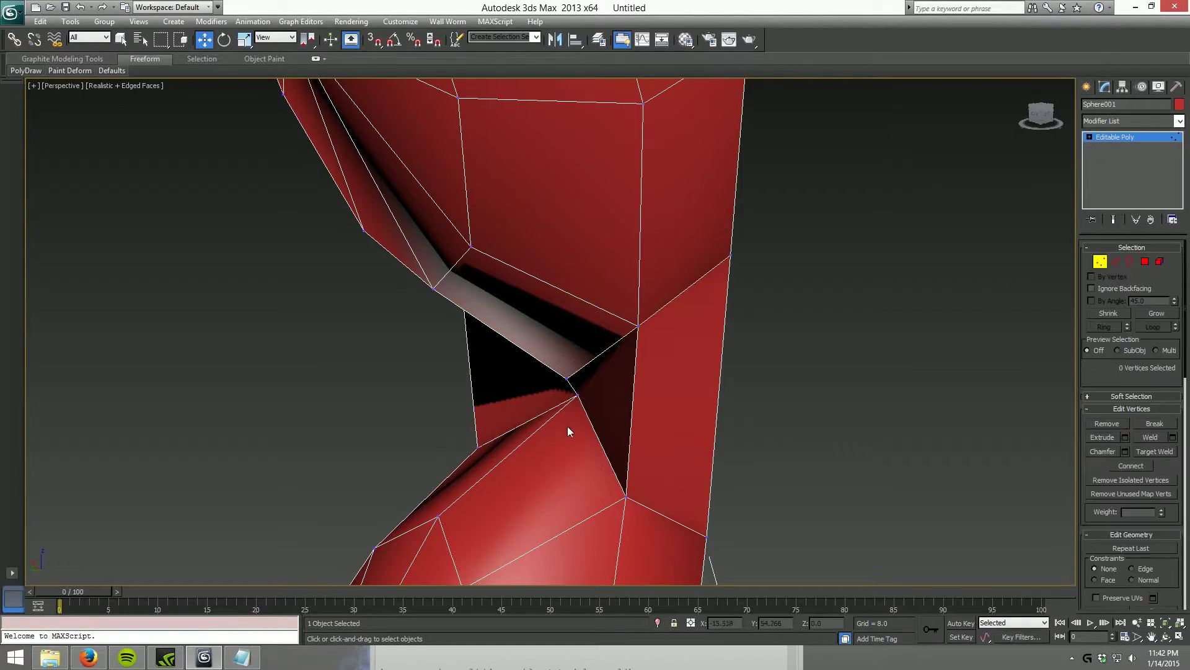
left_click(576, 396)
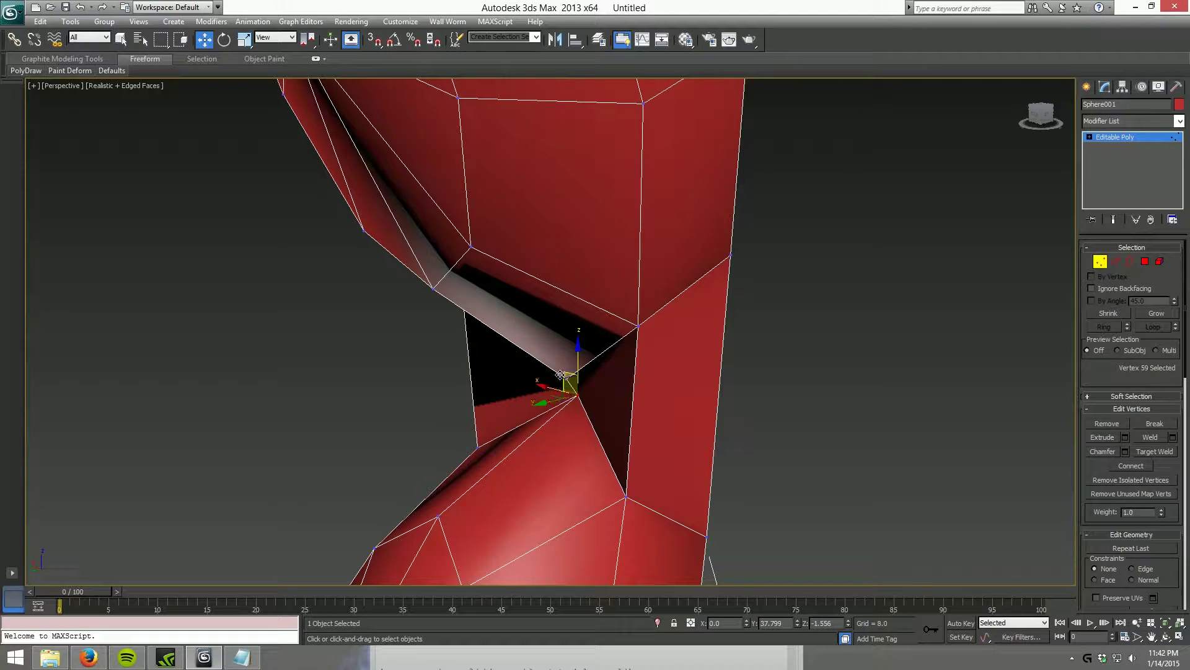
left_click_drag(564, 397, 555, 424)
middle_click_drag(556, 424, 612, 393, "alt")
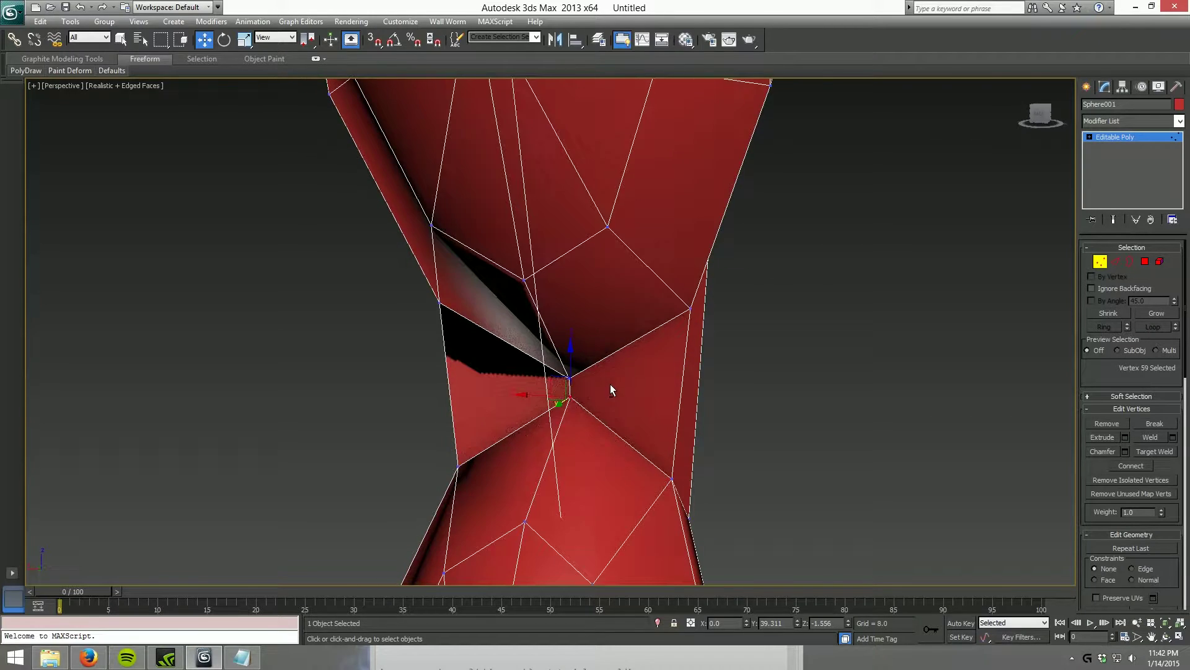
left_click(570, 377, "ctrl")
left_click_drag(559, 396, 494, 429)
middle_click_drag(494, 429, 548, 442, "alt")
left_click_drag(465, 427, 592, 429)
scroll(655, 419, "down", 4)
middle_click_drag(654, 419, 701, 397, "alt")
scroll(648, 409, "down", 5)
scroll(696, 397, "up", 5)
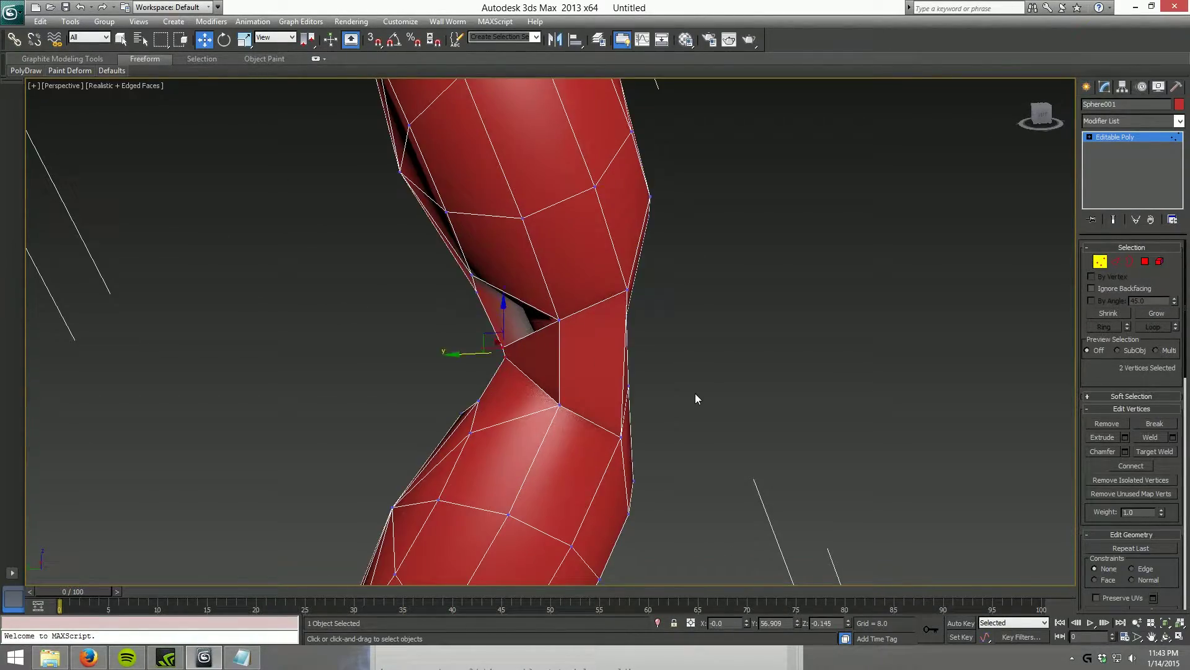
Undo the vertex moves and the bridge between the two ellipsoids.
key("ctrl+z")
key("ctrl+z")
key("ctrl+z")
key("ctrl+z")
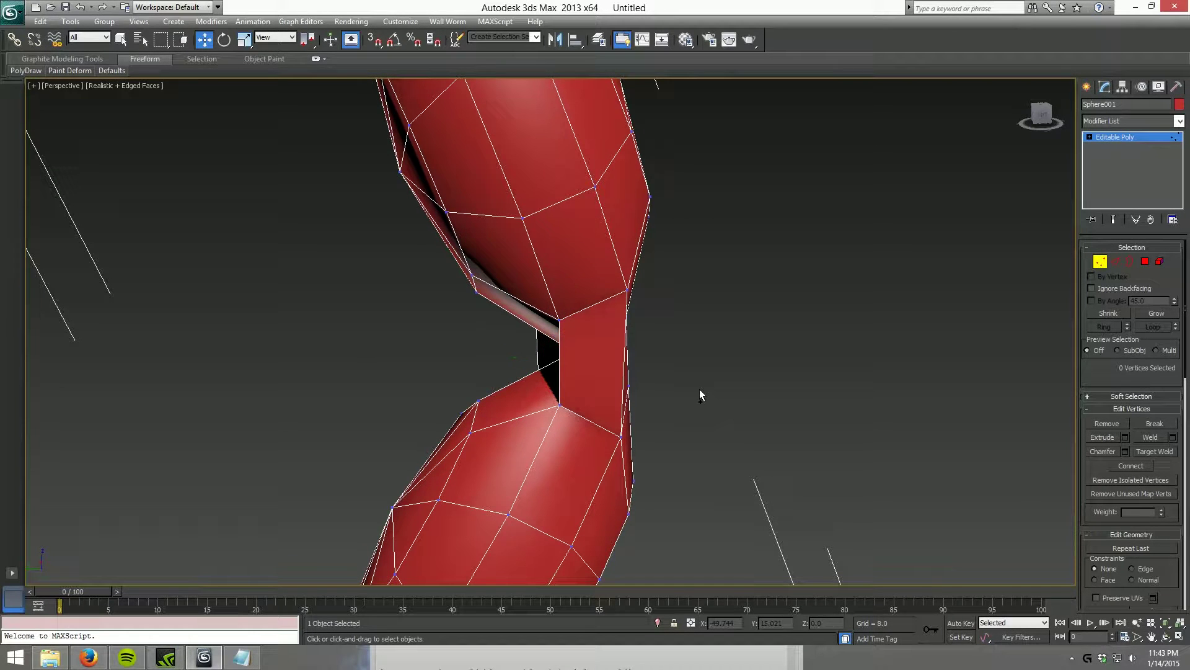
key("ctrl+z")
Target-weld the lower opening's tip vertex and its two neighbouring rim vertices to their counterparts on the upper opening.
scroll(689, 366, "up", 6)
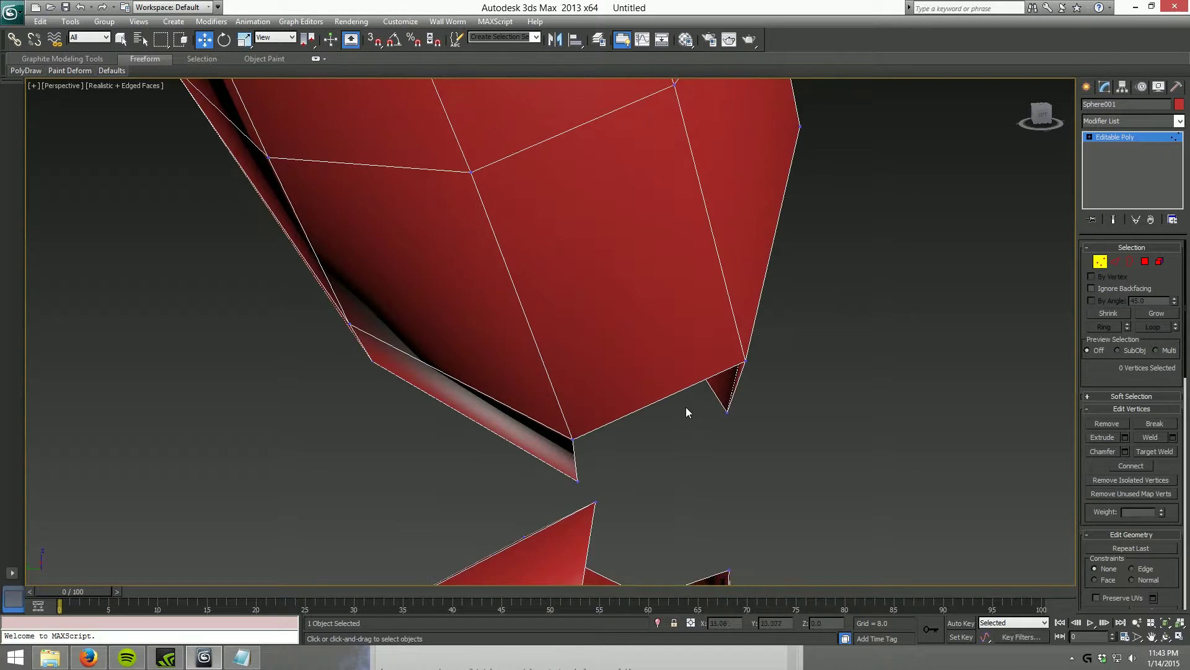
middle_click_drag(683, 436, 623, 444, "alt")
left_click_drag(518, 376, 519, 375)
left_click(1150, 452)
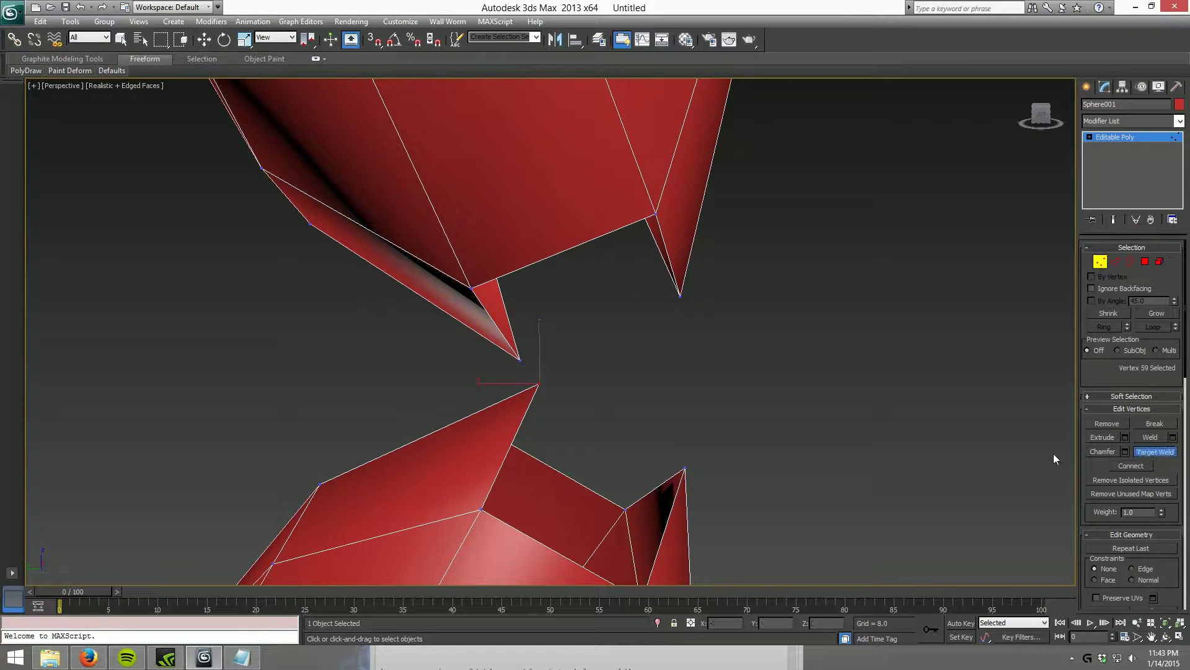
left_click(539, 385)
left_click(520, 359)
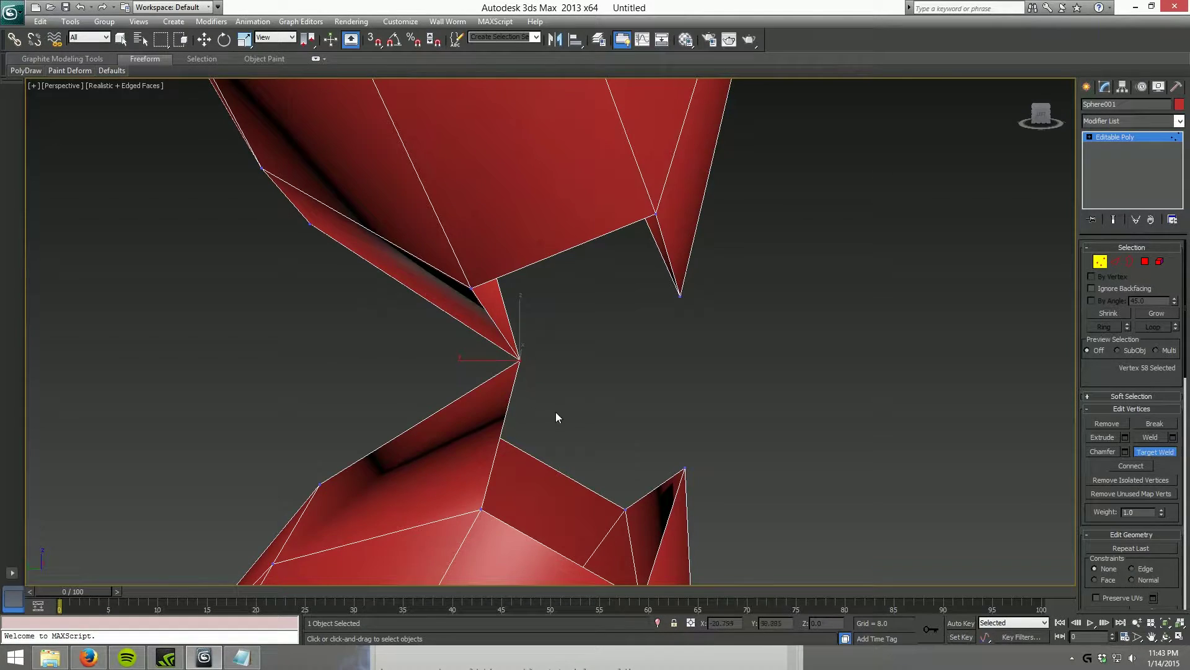
middle_click_drag(577, 404, 382, 421)
left_click(406, 403)
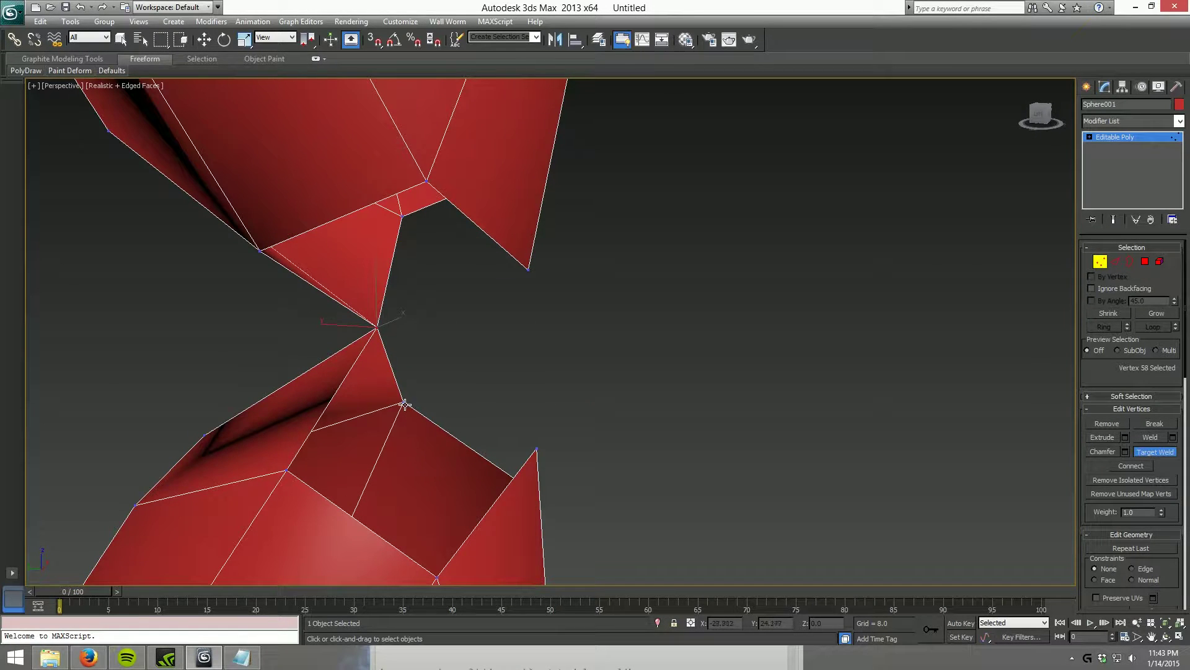
left_click(403, 217)
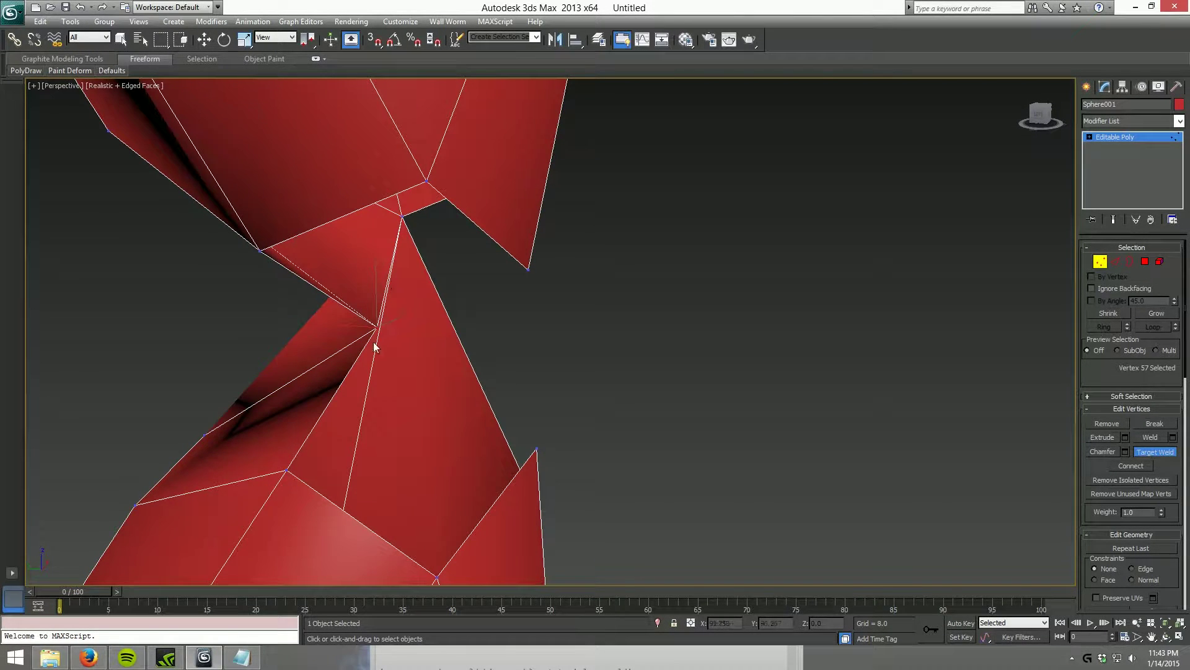
left_click(262, 249)
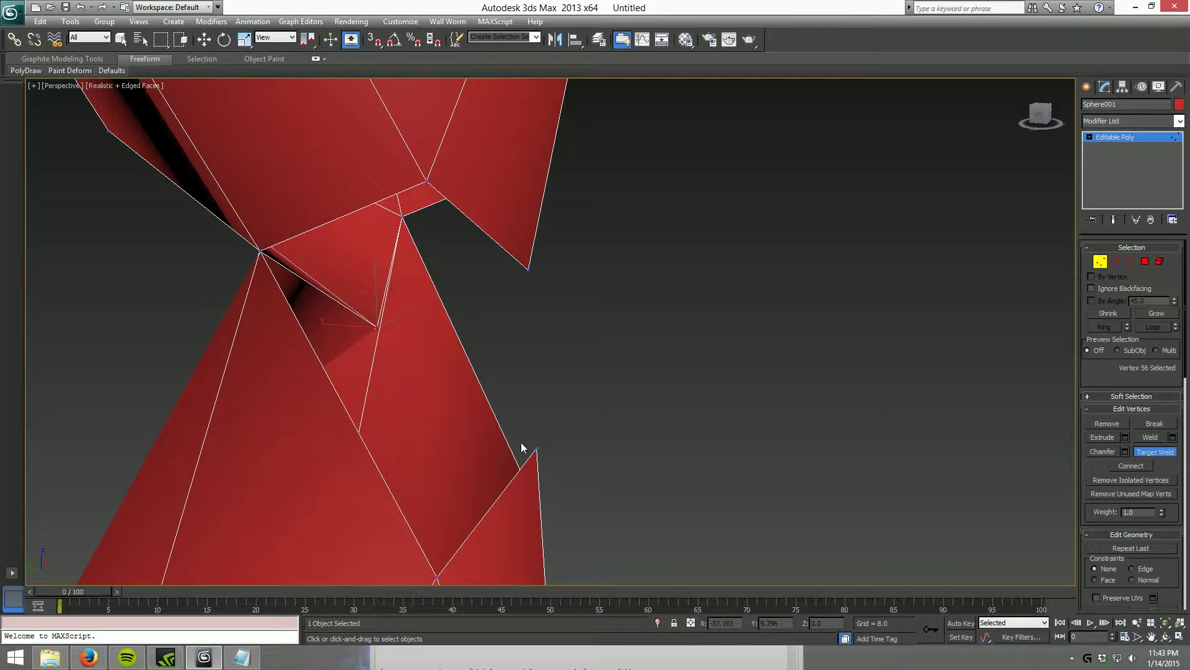
Target-weld the remaining three rim vertices of the lower opening to the matching upper ones, then return to the Move tool.
scroll(520, 441, "down", 3)
middle_click_drag(497, 396, 516, 368, "alt")
left_click(515, 412)
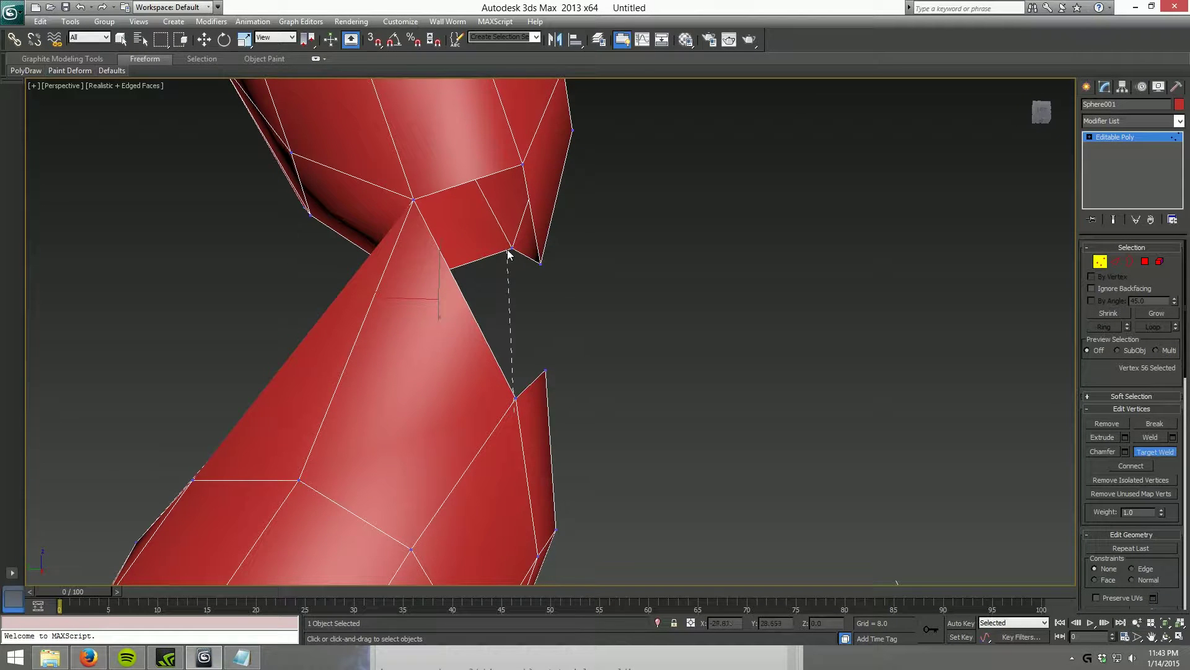
left_click(509, 250)
middle_click_drag(532, 305, 497, 439, "alt")
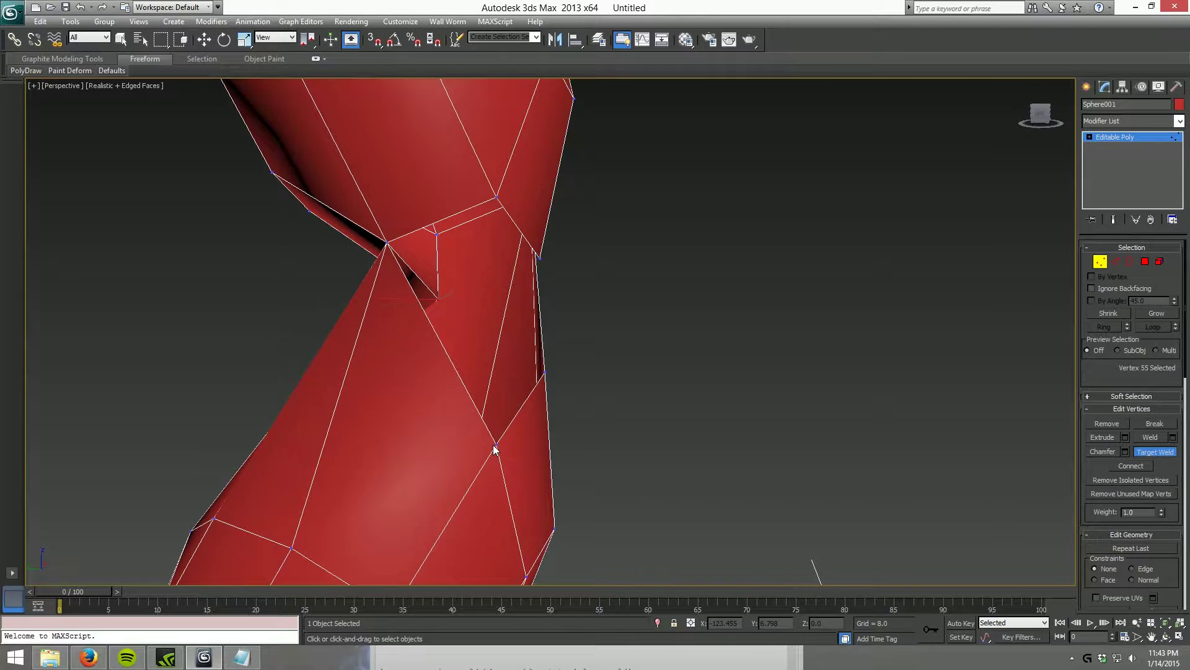
left_click(495, 445)
left_click(497, 199)
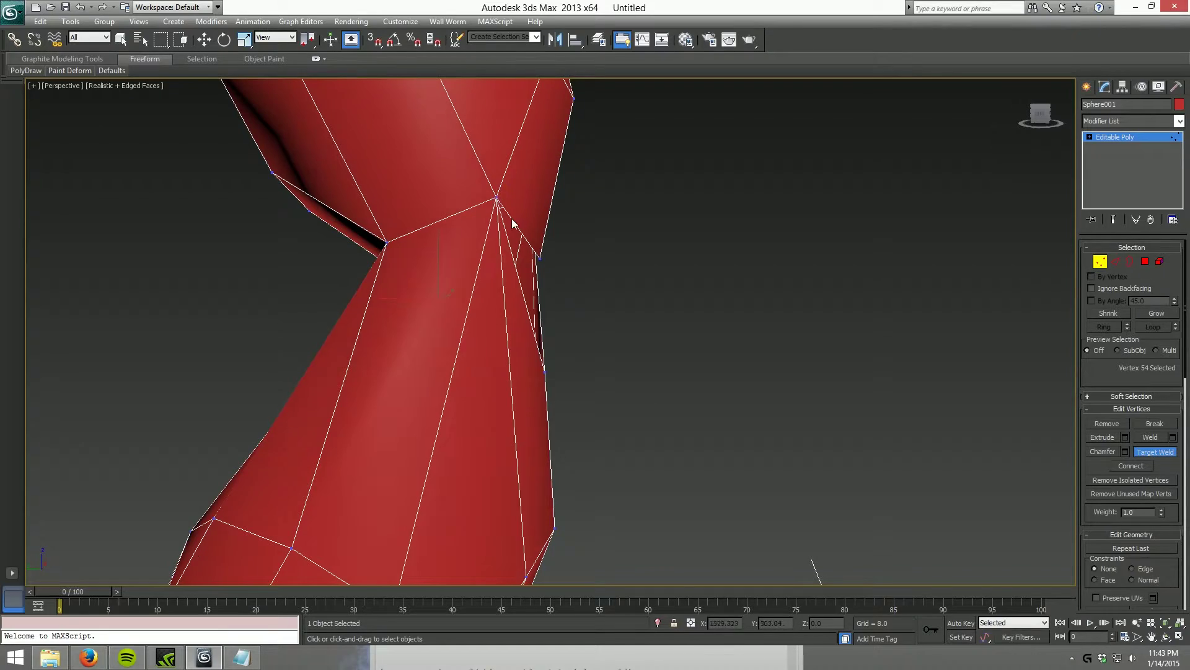
left_click(538, 256)
middle_click_drag(589, 289, 310, 361, "alt")
scroll(310, 357, "down", 3)
middle_click_drag(522, 391, 347, 379, "alt")
scroll(348, 379, "up", 3)
key("w")
left_click(570, 376)
middle_click_drag(571, 376, 558, 399, "alt")
Undo all the target welds between the upper and lower openings.
key("ctrl+z")
key("ctrl+z")
key("ctrl+z")
key("ctrl+z")
key("ctrl+z")
key("ctrl+z")
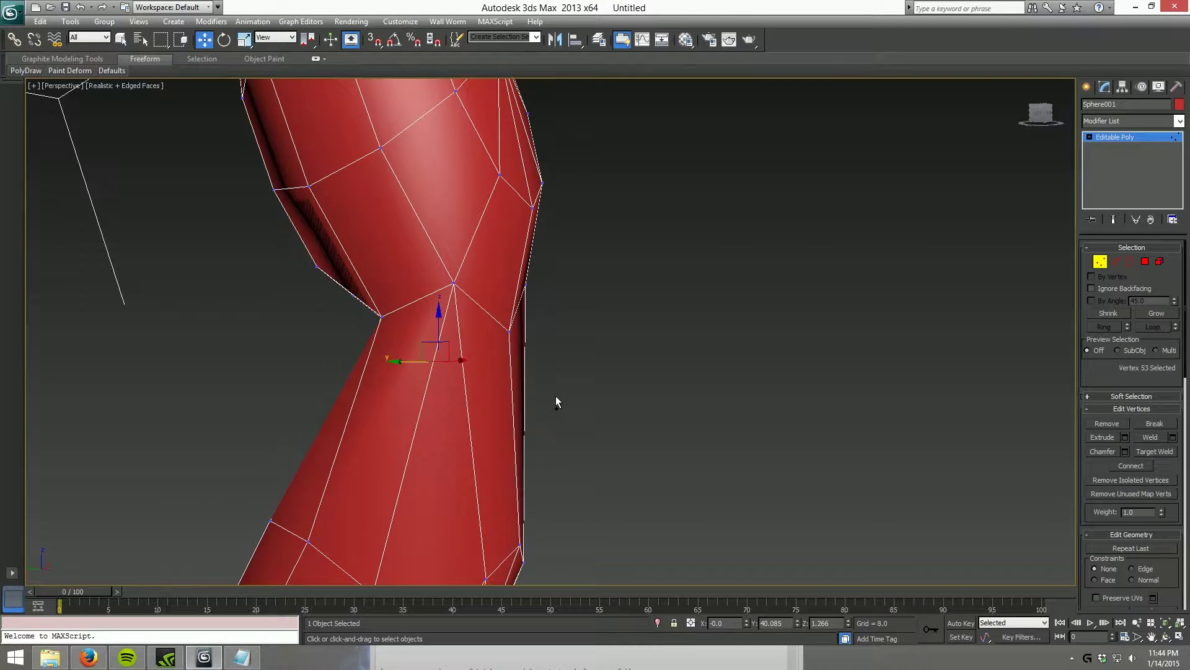
key("ctrl+z")
key("ctrl+z")
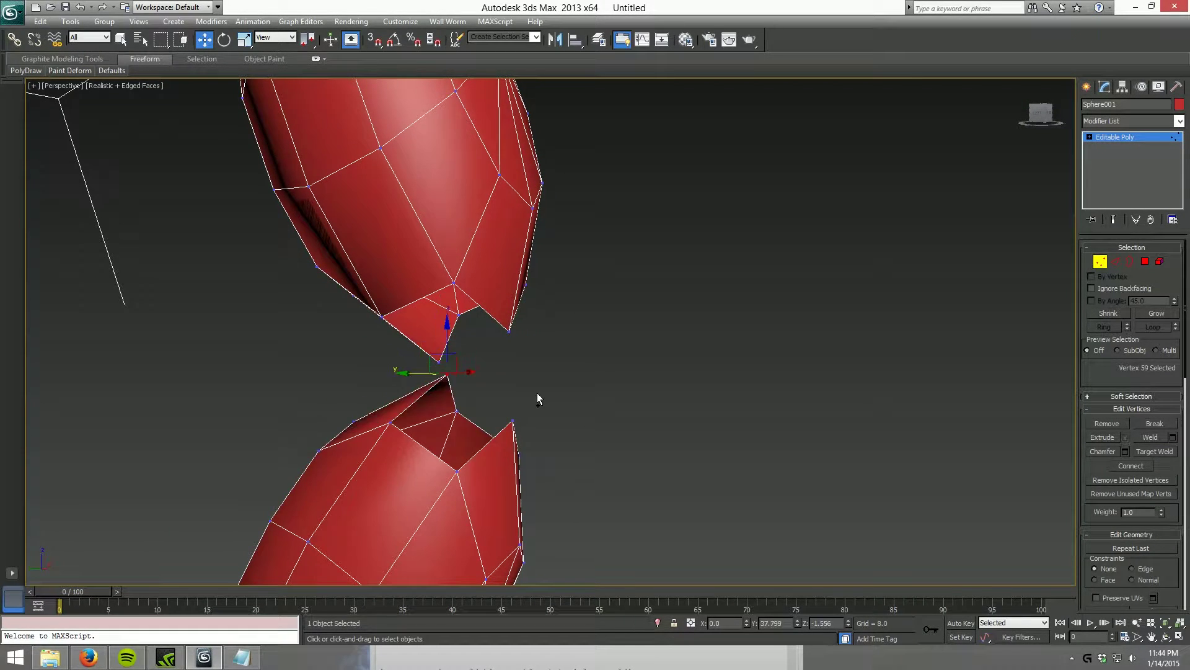
Weld the facing tip vertices of the upper and lower ellipsoids together with a weld threshold of 3.234.
middle_click_drag(506, 386, 576, 438)
scroll(520, 395, "up", 3)
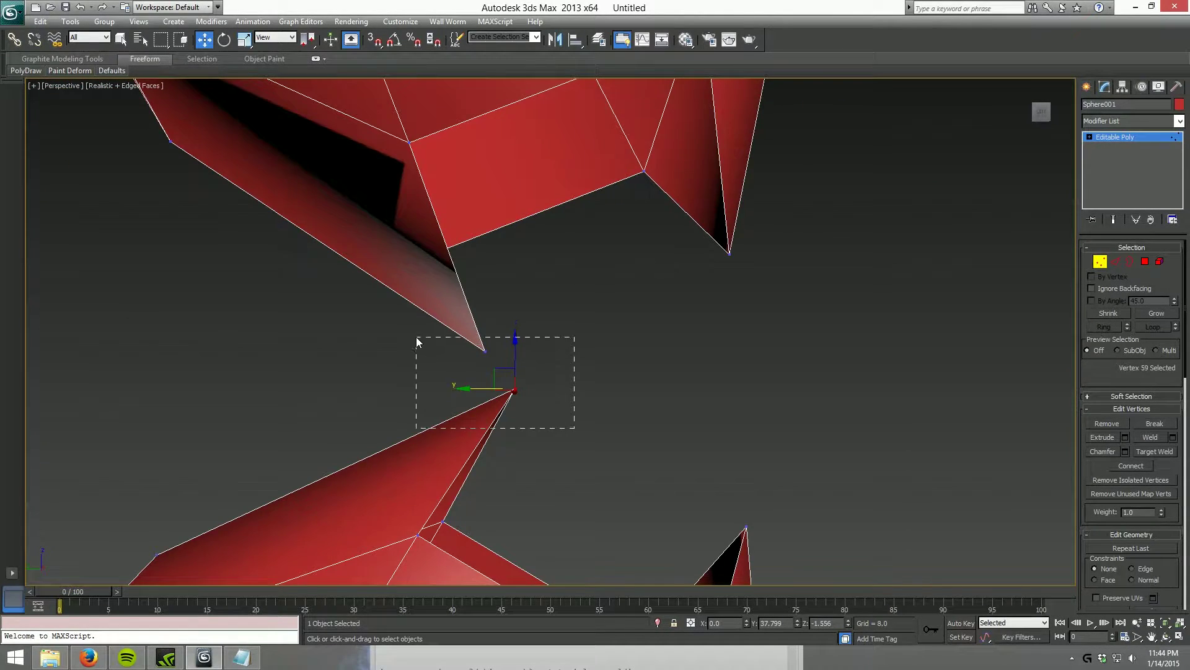
left_click_drag(415, 337, 416, 338)
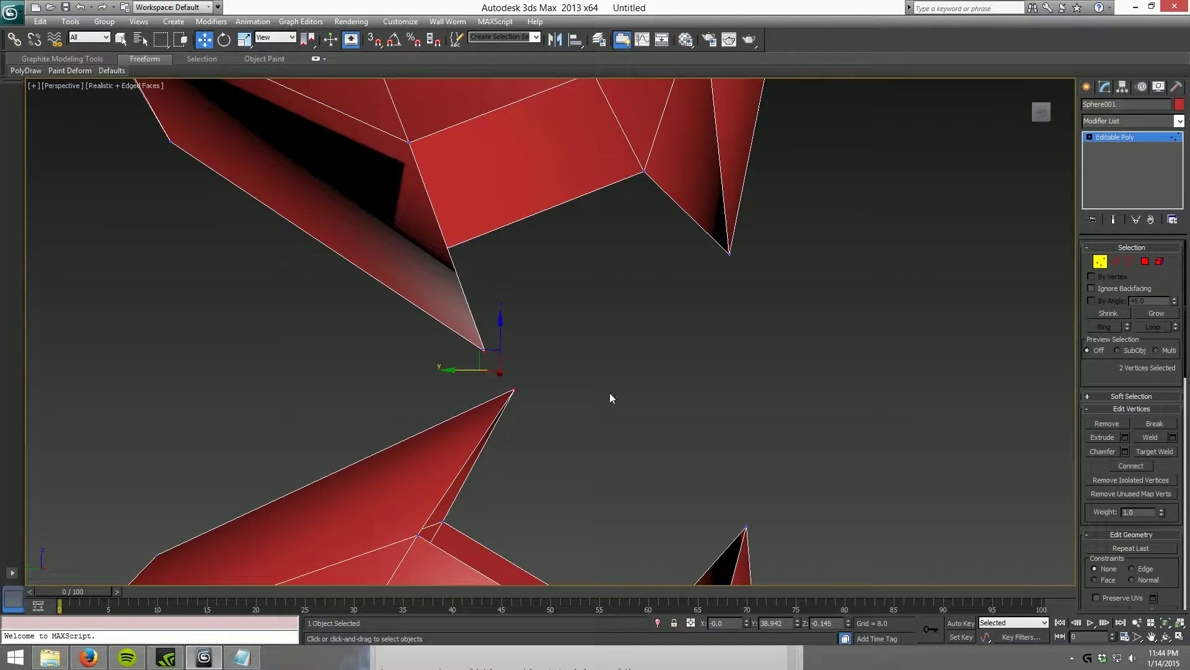
left_click(1173, 437)
left_click_drag(564, 338, 579, 338)
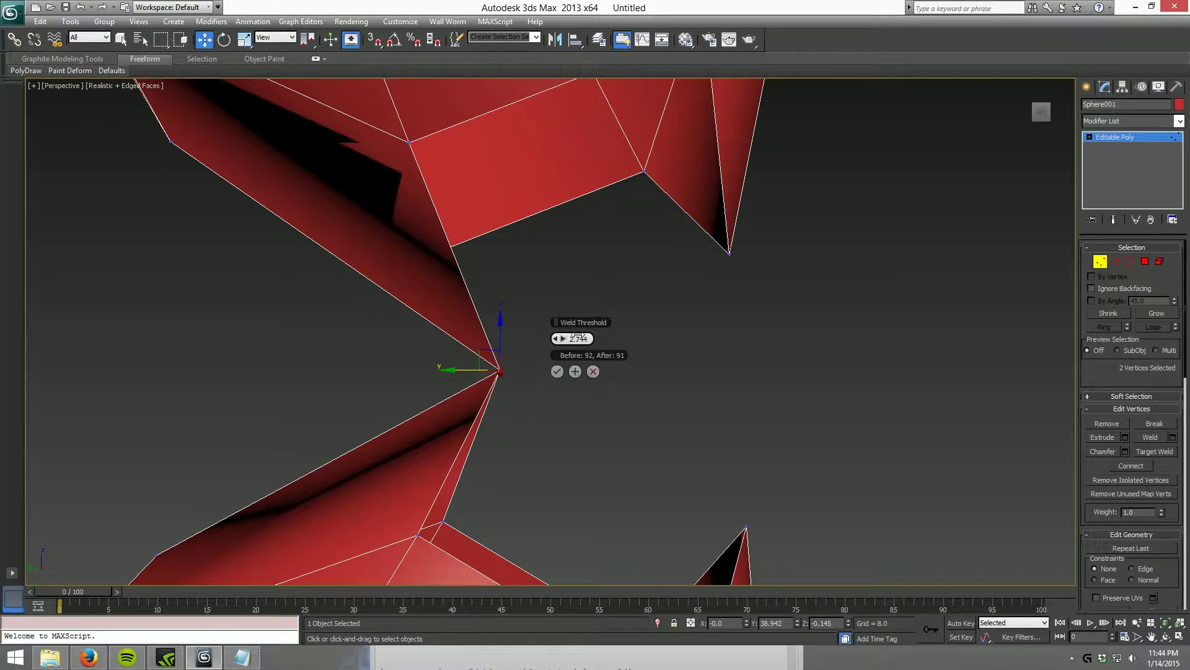
left_click(556, 370)
Weld the next opposing pair of rim vertices beside the joined tip with a weld threshold of 19.783.
middle_click_drag(574, 387, 533, 446, "alt")
left_click(550, 473)
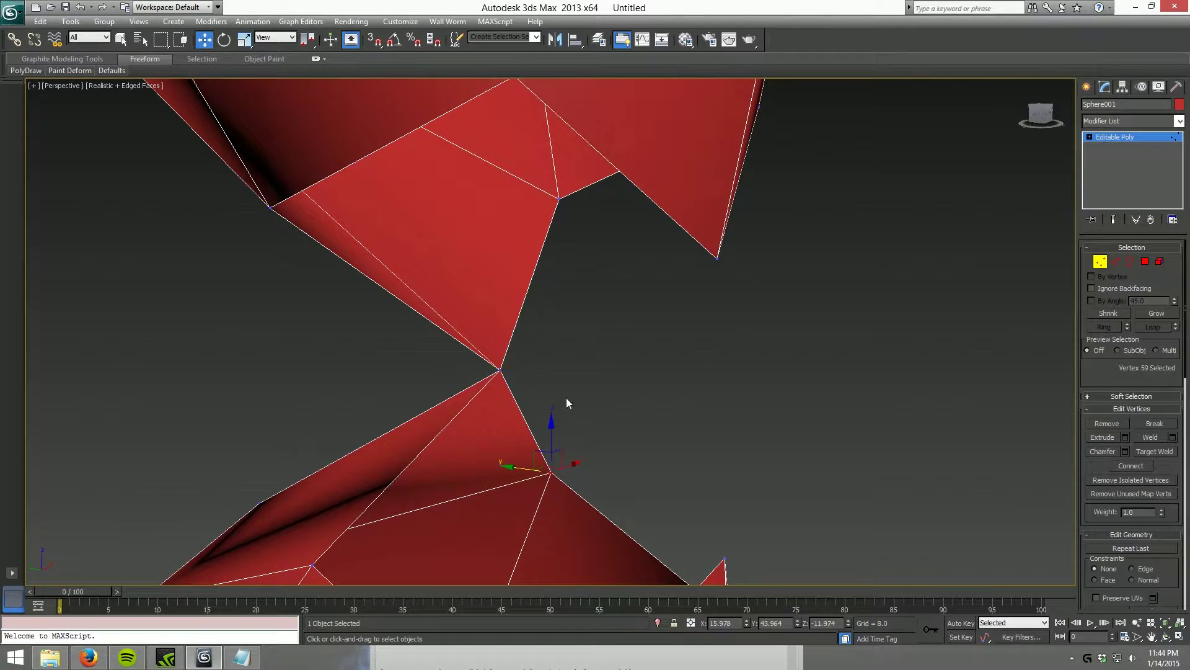
left_click(558, 199, "ctrl")
left_click(1174, 437)
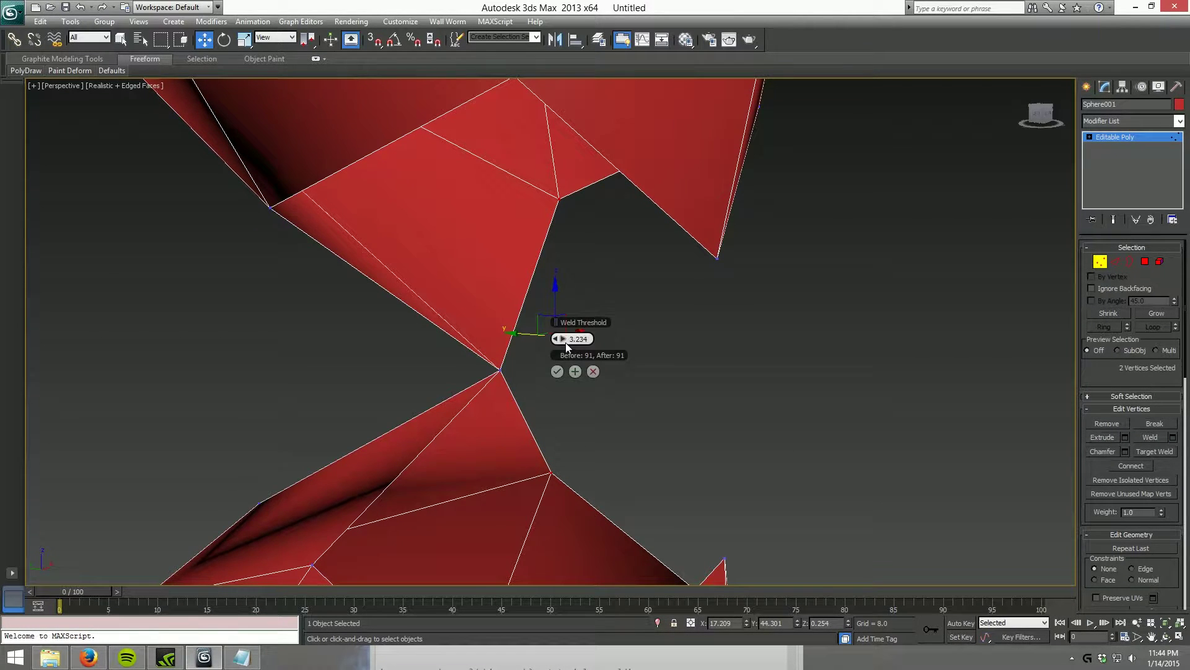
left_click_drag(577, 339, 666, 346)
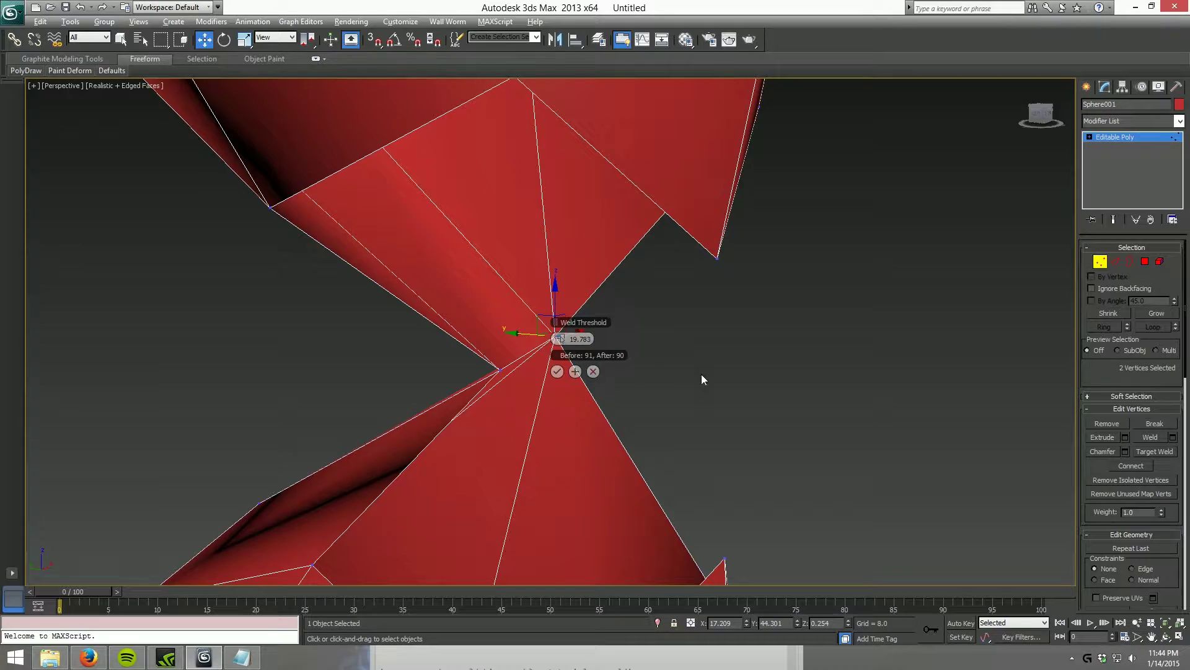
Weld the opposing rim vertices on the other side of the joined tip with a weld threshold of 19.783.
middle_click_drag(701, 374, 460, 432, "alt")
left_click(304, 500, "ctrl")
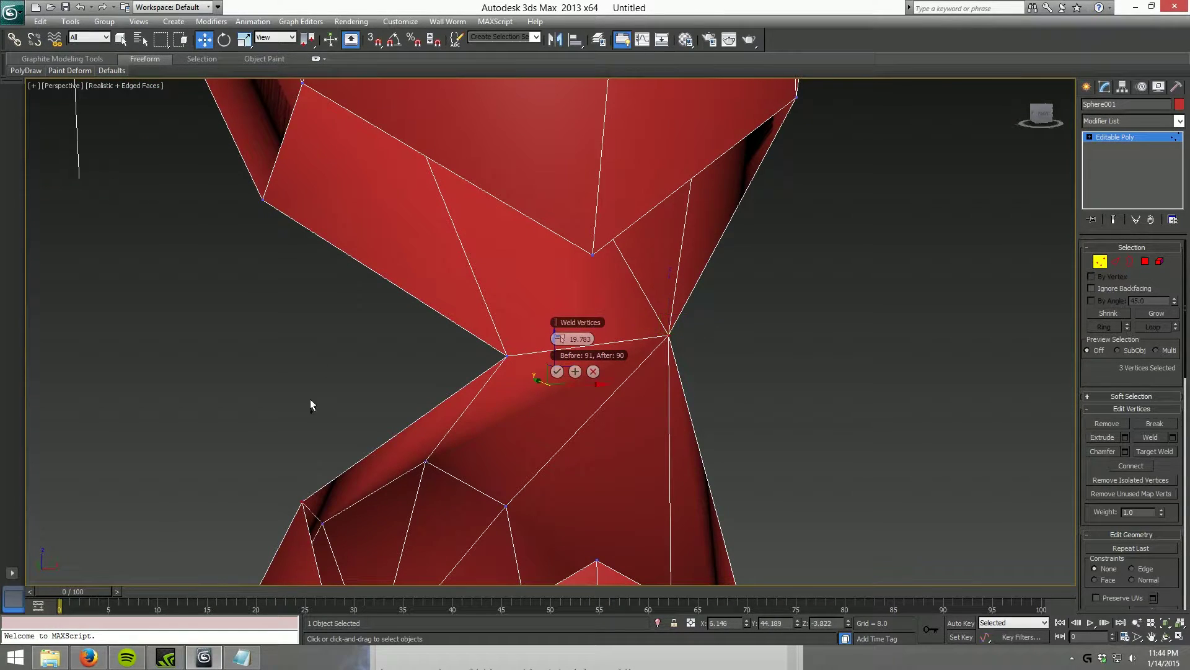
left_click(261, 200, "ctrl")
middle_click_drag(340, 281, 476, 409, "alt")
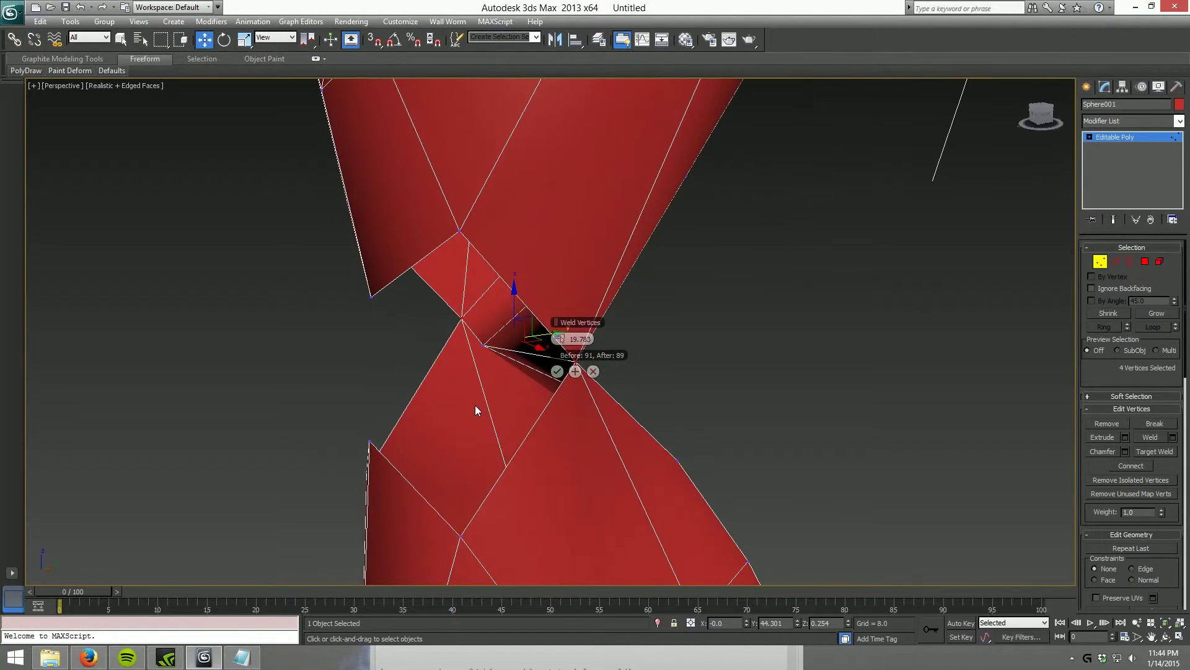
left_click(557, 371)
Weld the next upper and lower rim vertices along one side of the gap with a weld threshold of 31.632.
left_click(462, 527)
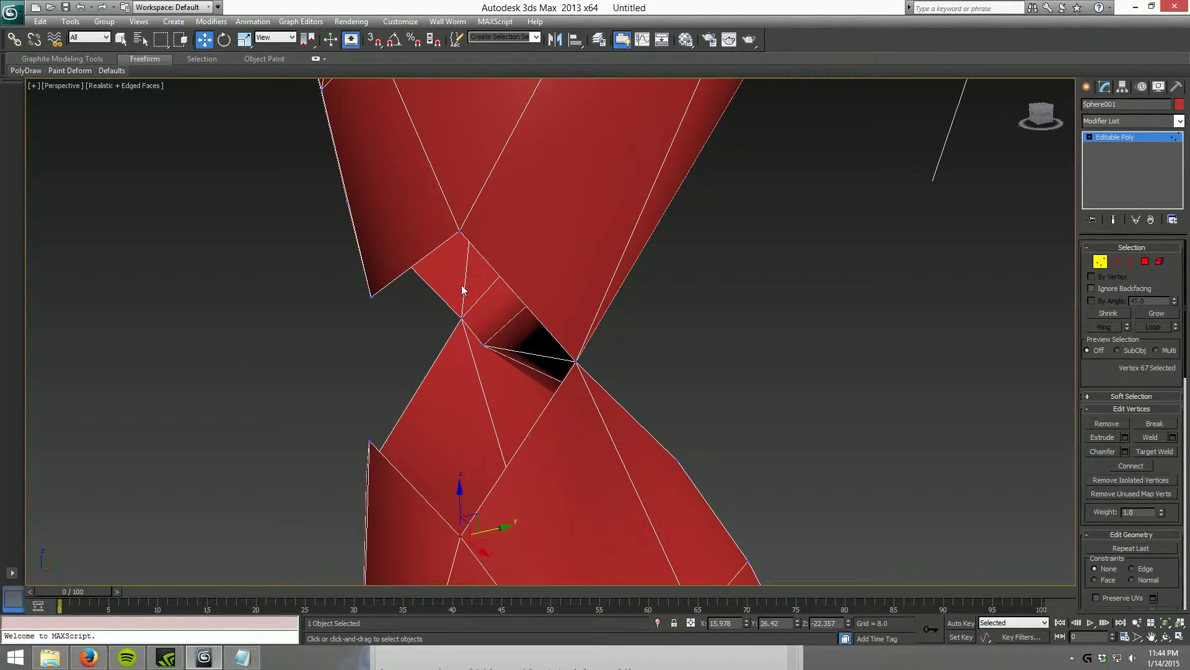
left_click(462, 235, "ctrl")
middle_click_drag(462, 246, 523, 338, "alt")
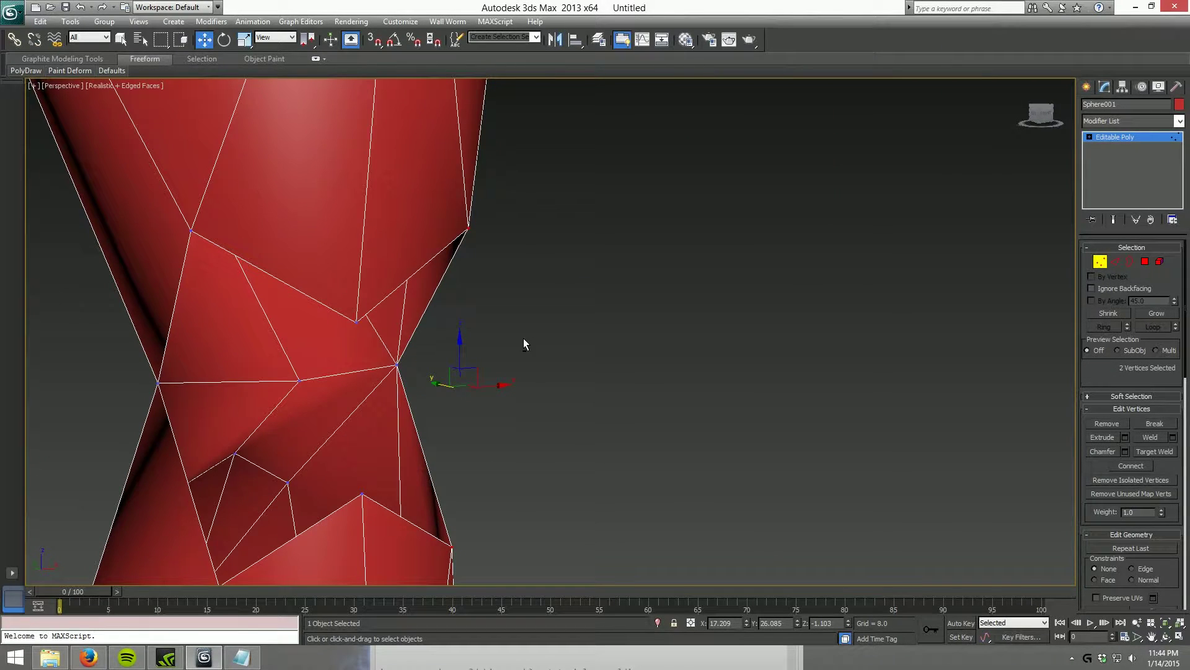
left_click(1171, 437)
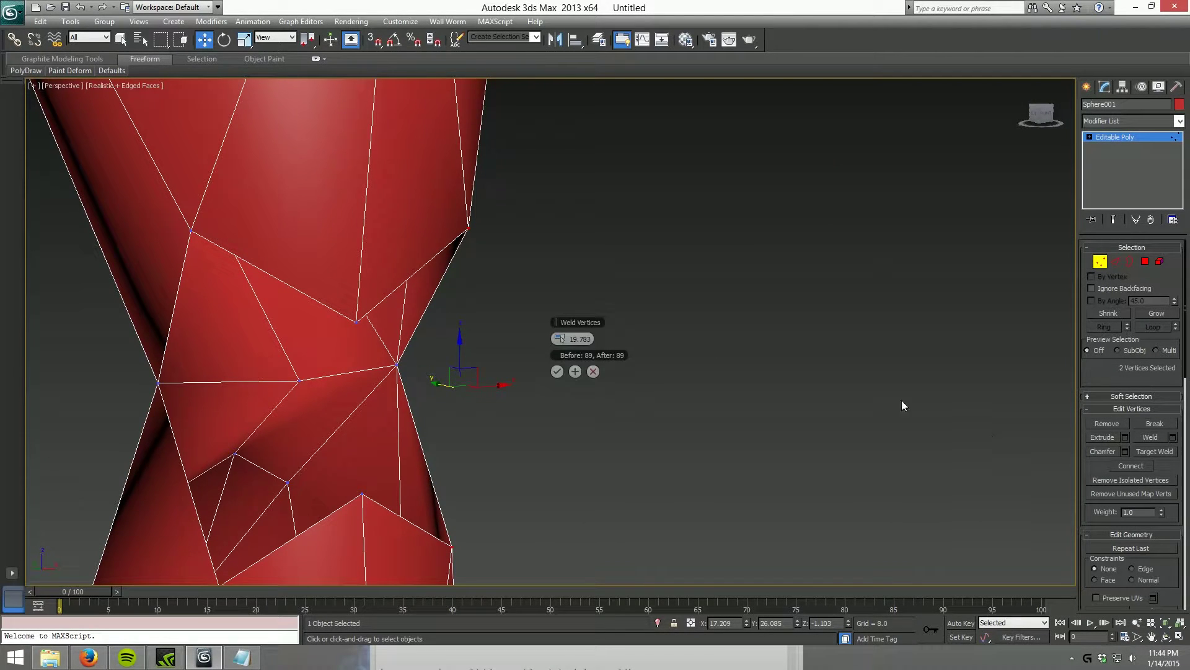
middle_click_drag(723, 351, 577, 370, "alt")
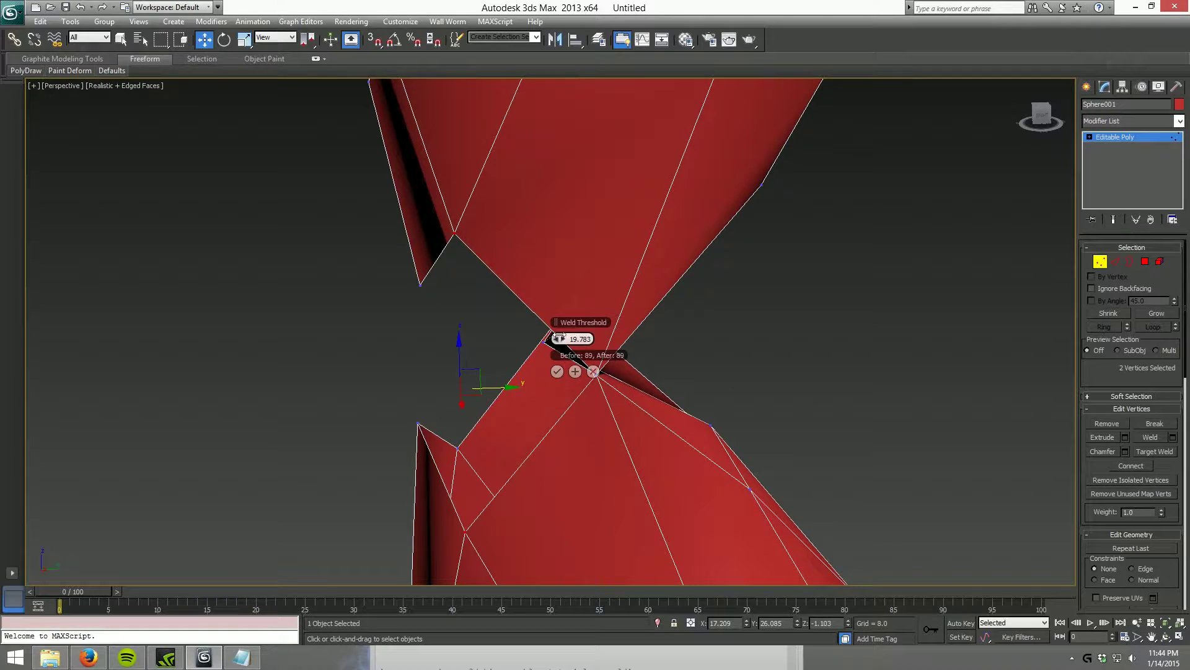
left_click_drag(561, 339, 633, 335)
middle_click_drag(378, 366, 541, 383, "alt")
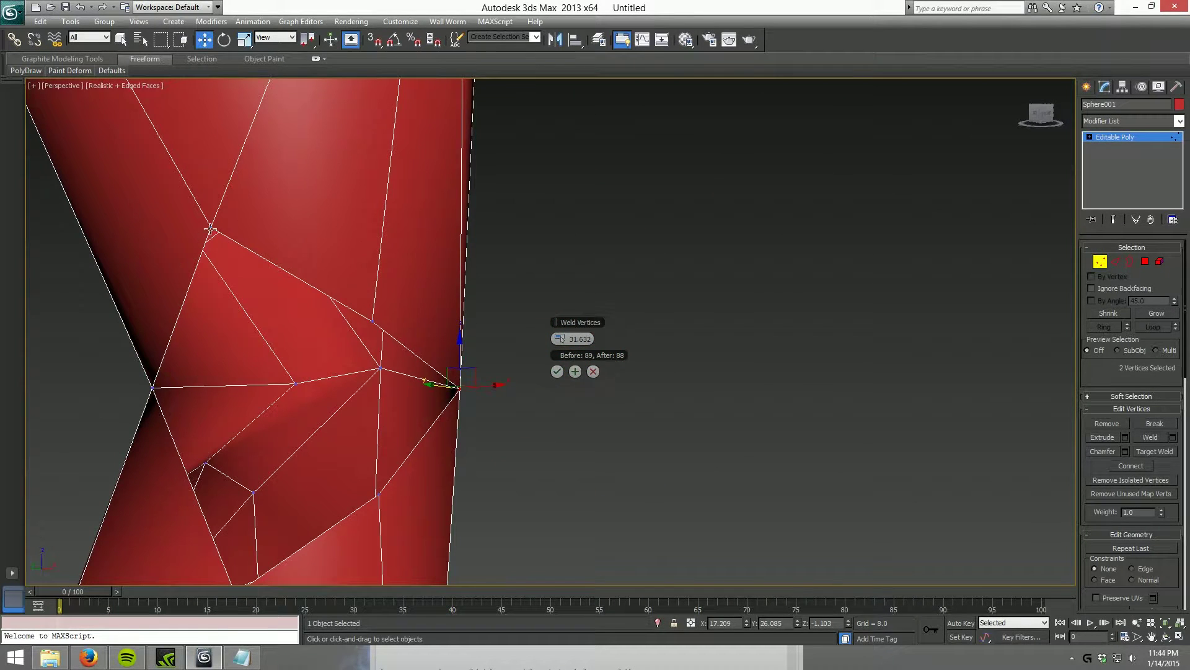
Include the mirrored pair of rim vertices across the gap in the weld, keeping the 31.632 threshold.
left_click(211, 227, "ctrl")
middle_click_drag(246, 559, 269, 475)
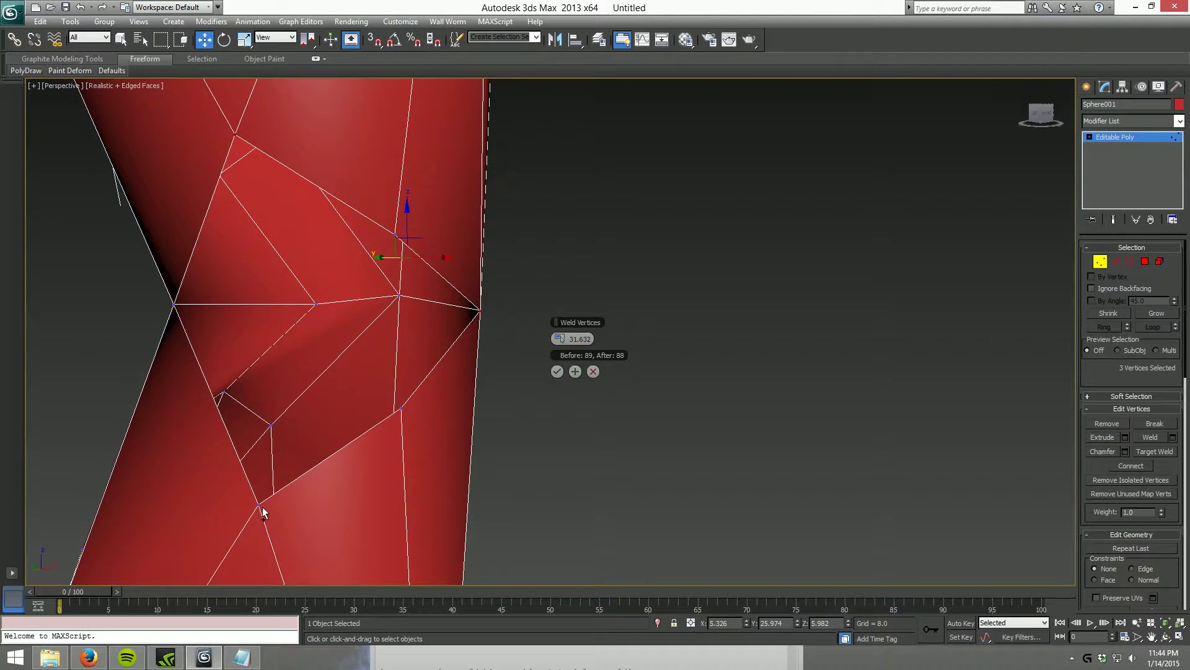
left_click(260, 508, "ctrl")
middle_click_drag(398, 447, 372, 425, "alt")
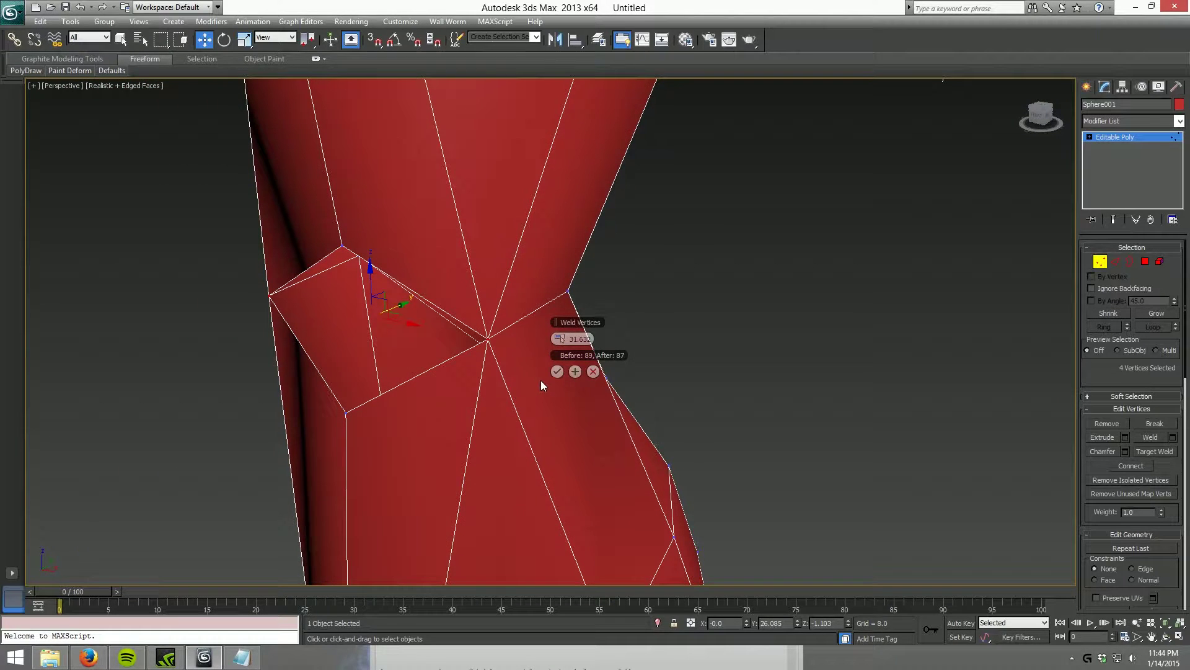
left_click(557, 371)
Weld the last remaining pair of facing rim vertices to close the joint between the two limb segments.
left_click(345, 411)
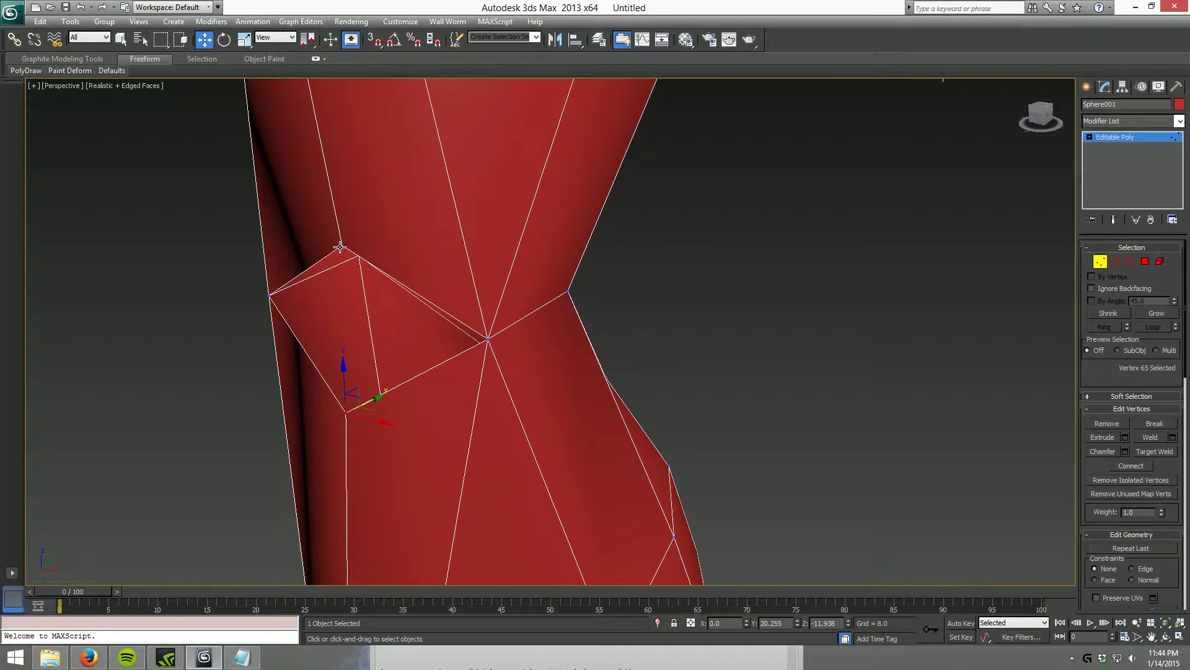
left_click(342, 246, "ctrl")
left_click(1155, 439)
left_click(782, 334)
scroll(769, 341, "down", 5)
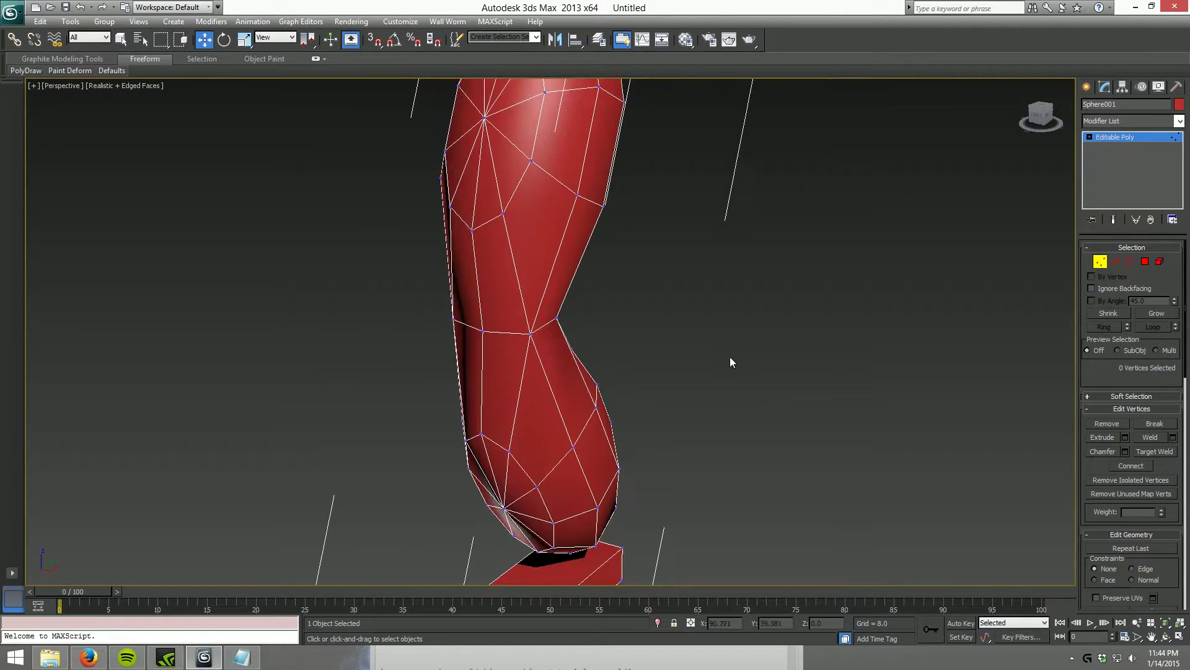
middle_click_drag(730, 355, 614, 355, "alt")
middle_click_drag(469, 337, 537, 362, "alt")
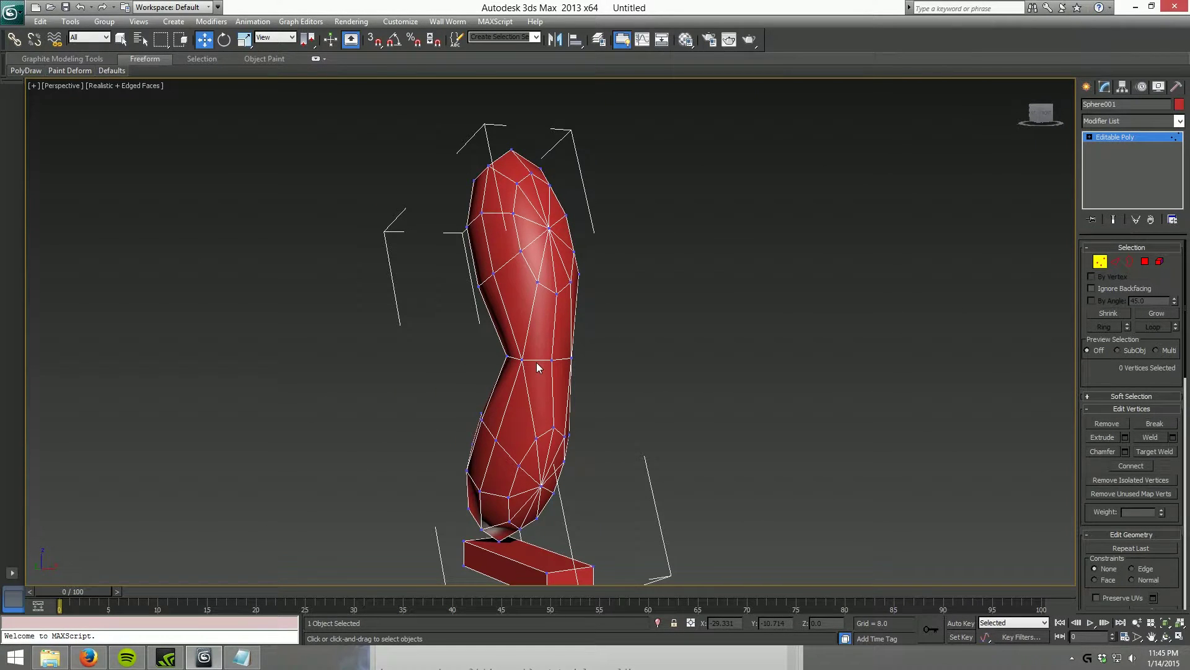
middle_click_drag(581, 348, 758, 366, "alt")
middle_click_drag(709, 375, 601, 372, "alt")
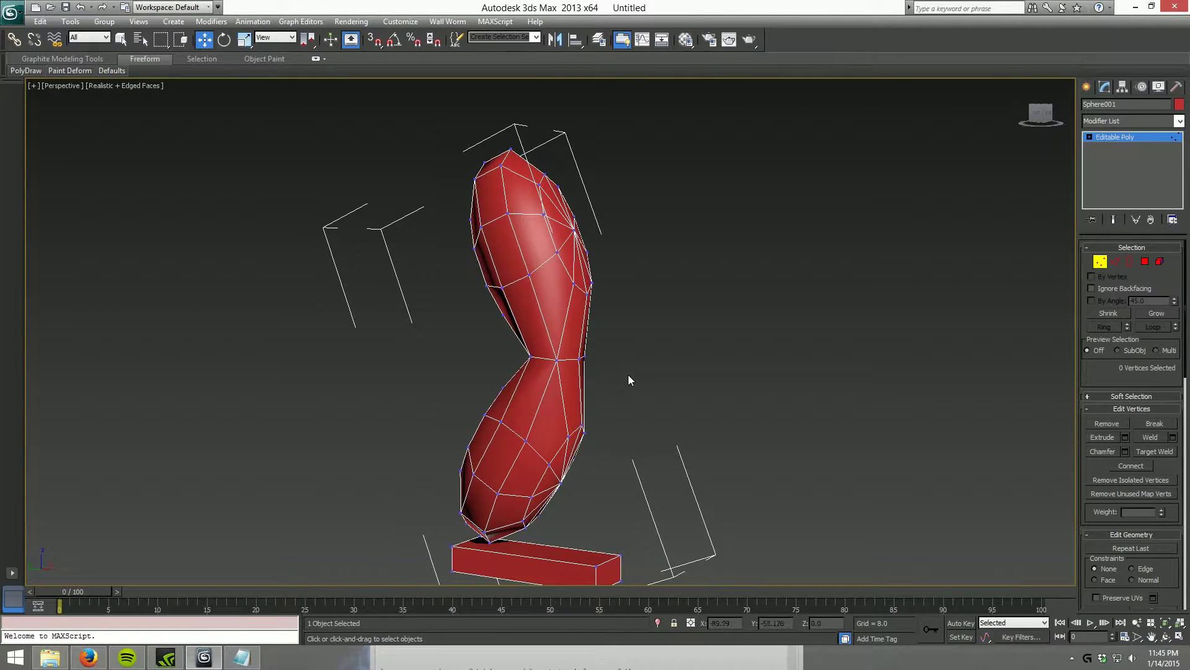
Connect the widthwise edges of the foot box with one edge loop running lengthwise down its middle.
left_click(1100, 261)
middle_click_drag(585, 486, 735, 378)
scroll(669, 376, "up", 5)
left_click(1116, 262)
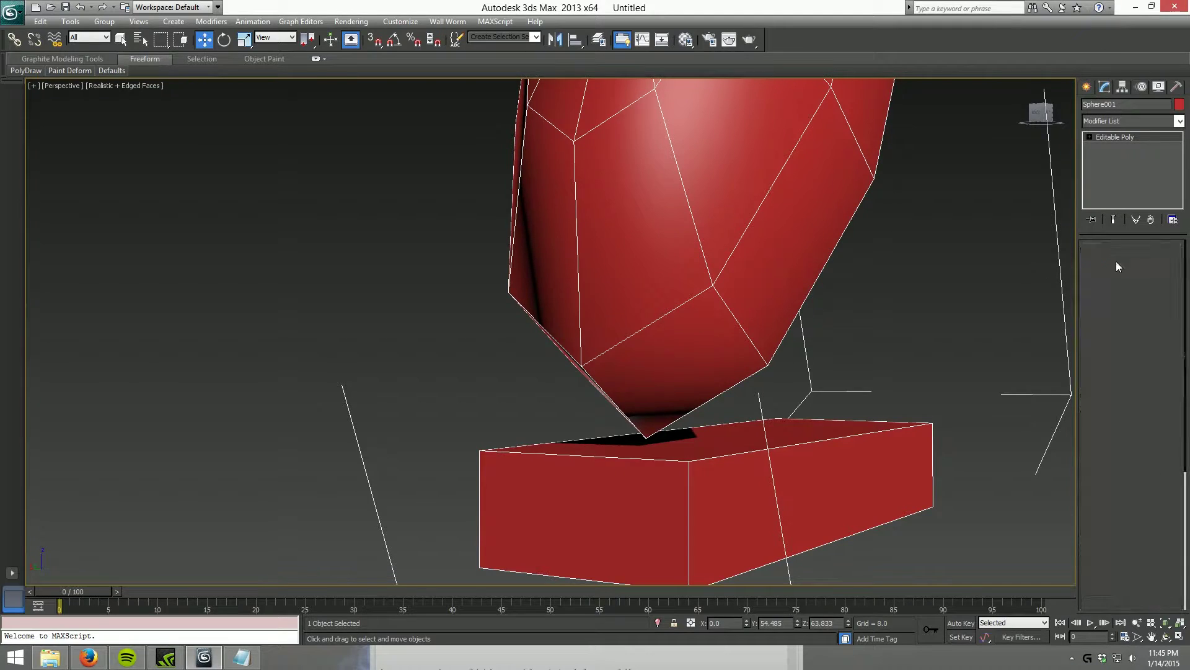
middle_click_drag(619, 419, 845, 311, "alt")
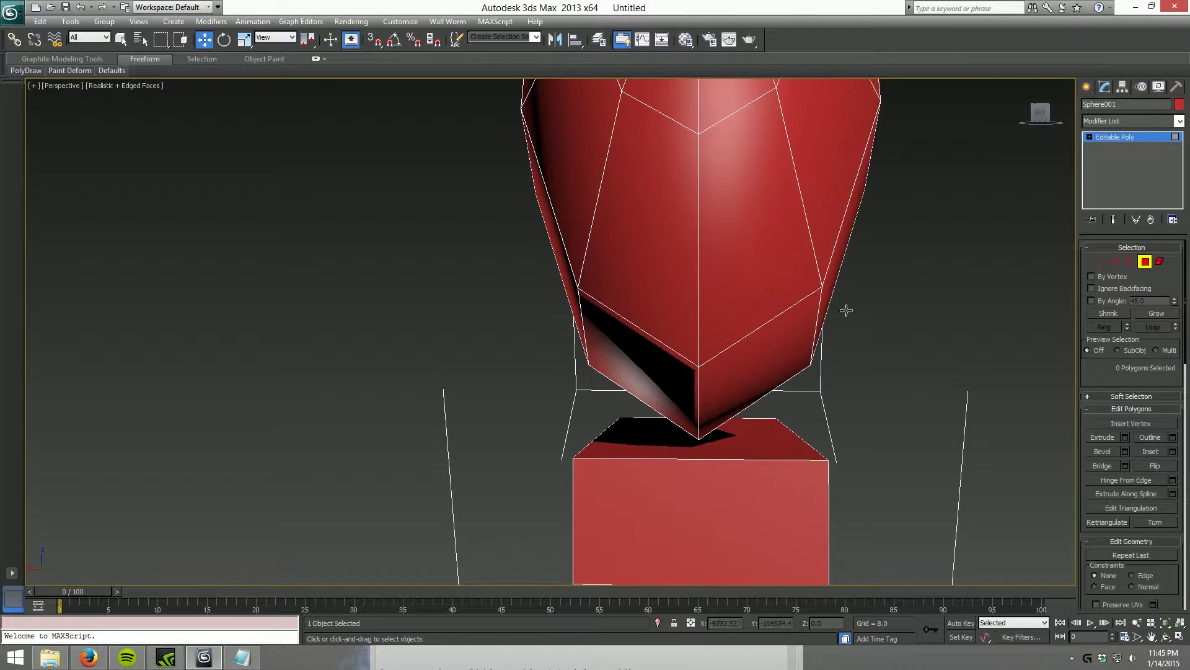
left_click(1110, 260)
middle_click_drag(824, 425, 735, 386, "alt")
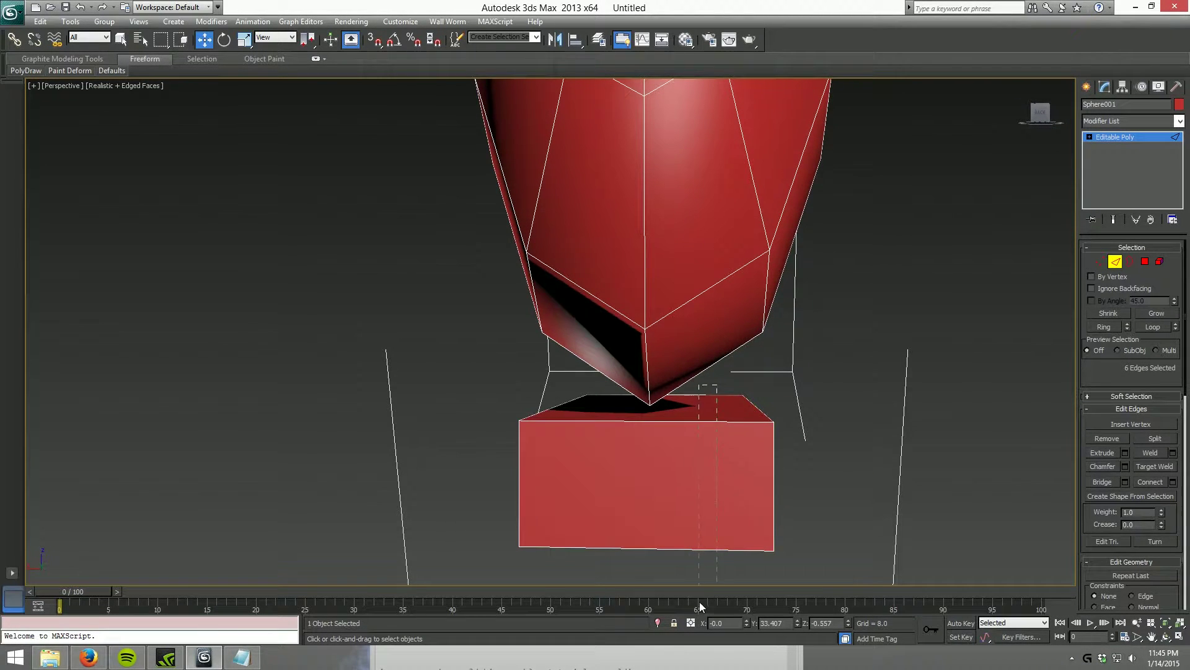
left_click_drag(699, 605, 704, 598)
left_click(1152, 481)
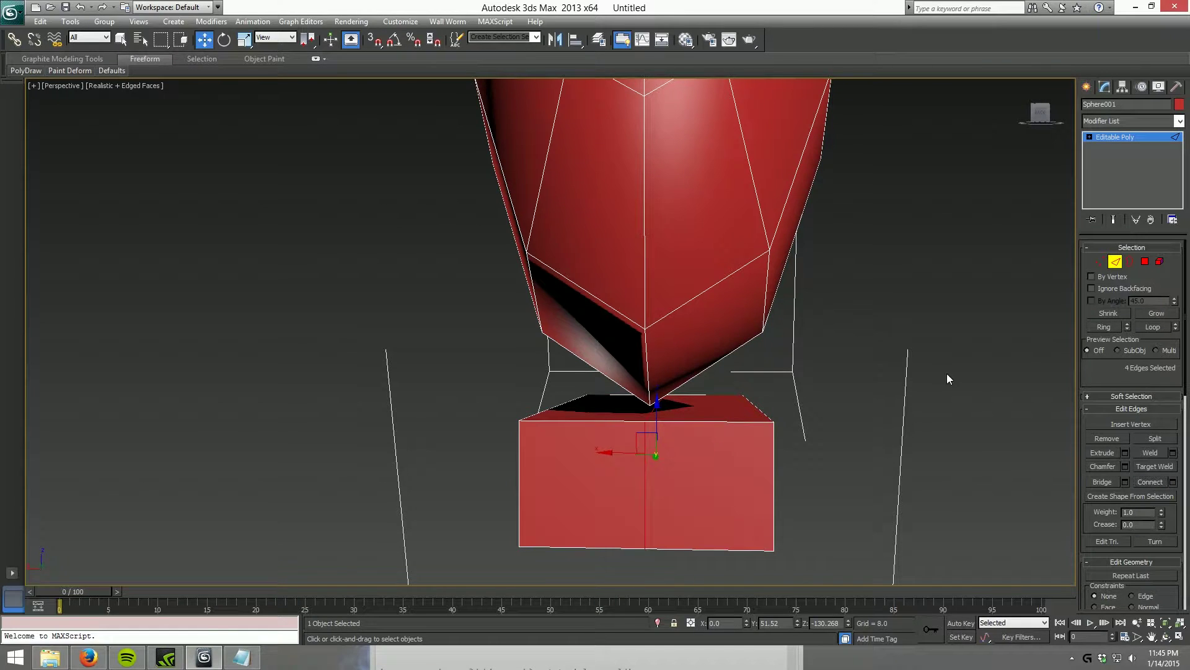
left_click(946, 373)
middle_click_drag(947, 373, 787, 403, "alt")
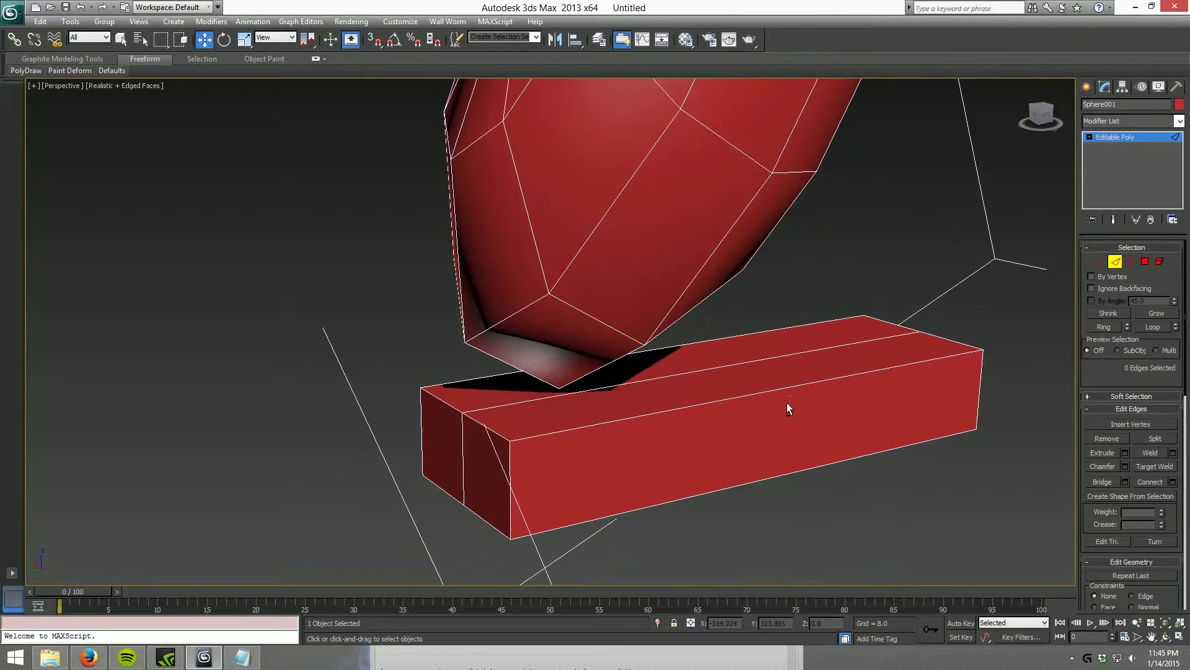
Connect the lengthwise edges of the foot box with one crosswise edge loop around its middle.
left_click(1145, 261)
left_click(551, 335)
middle_click_drag(552, 335, 490, 347, "alt")
left_click(712, 333)
left_click(1115, 261)
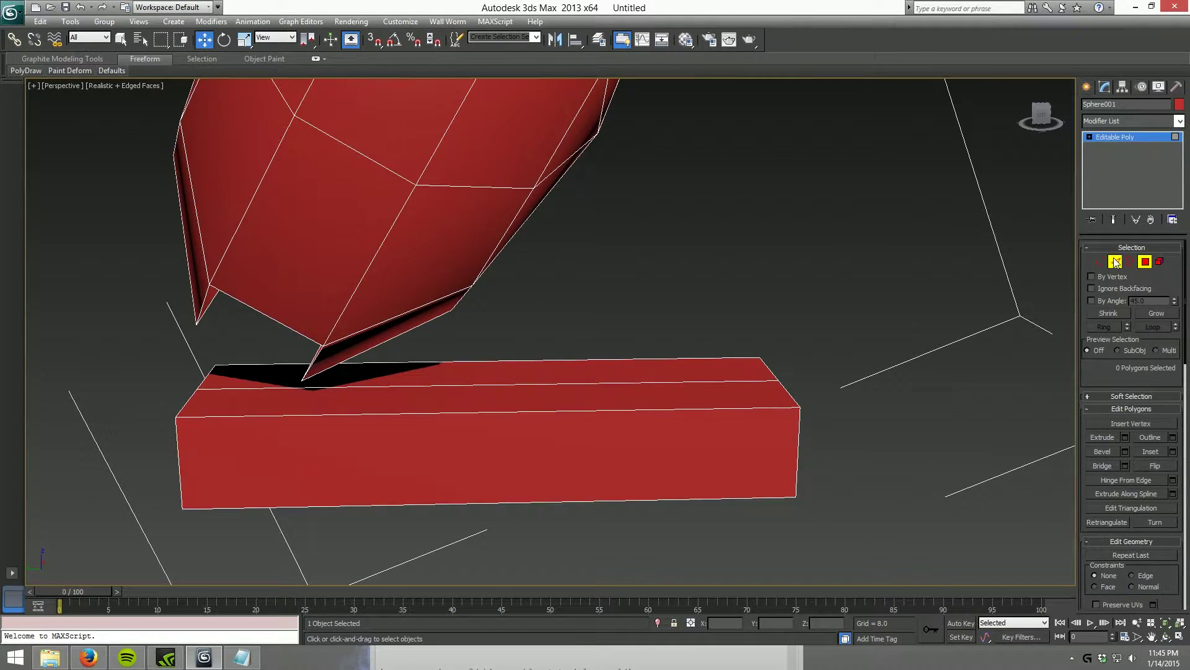
left_click_drag(407, 505, 623, 388)
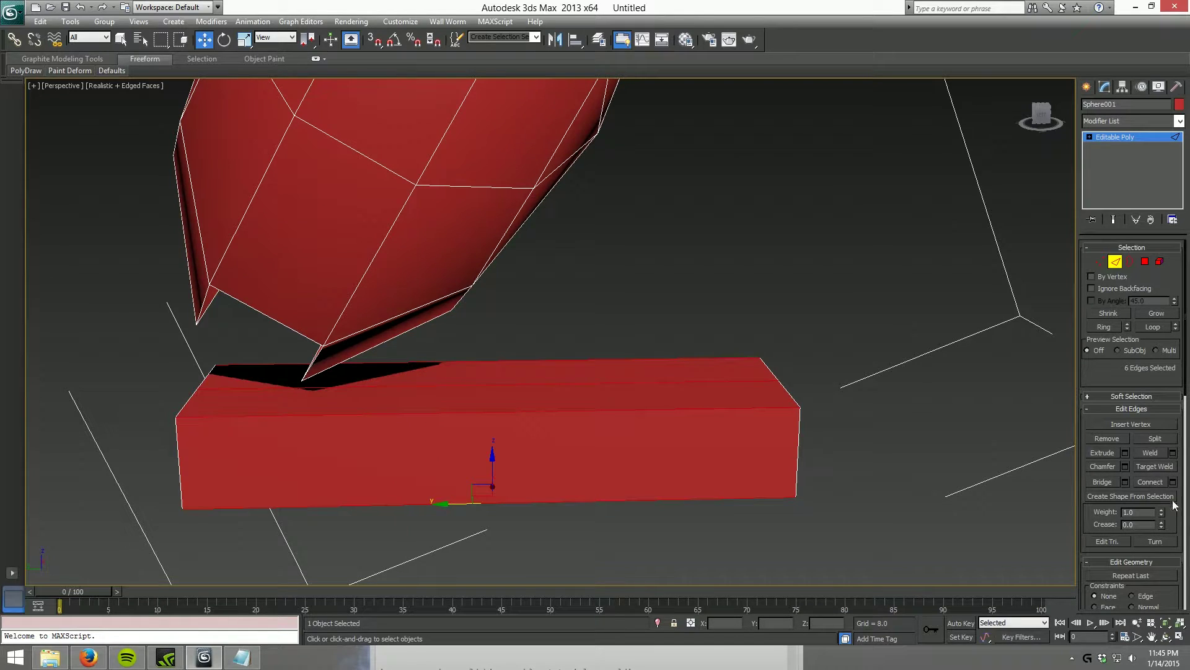
left_click(1151, 482)
left_click(471, 411)
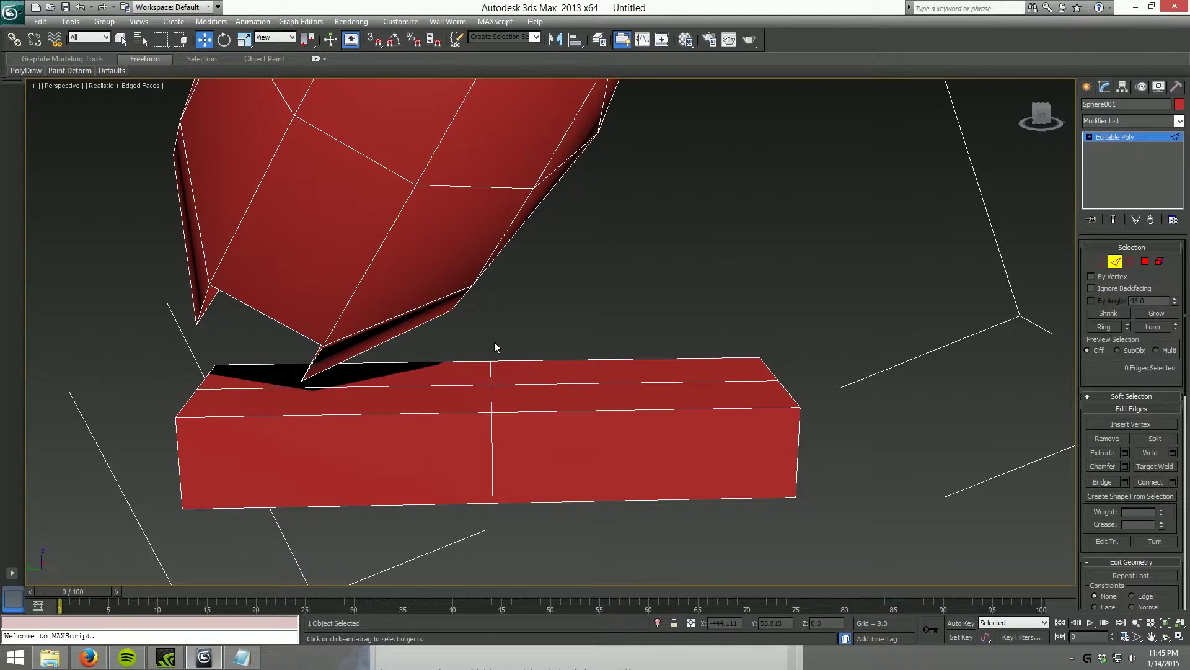
Move the crosswise edge loop of the foot box toward the heel end, to about Y 82.85.
double_click(492, 378)
left_click_drag(330, 429, 279, 431)
middle_click_drag(304, 420, 961, 259, "alt")
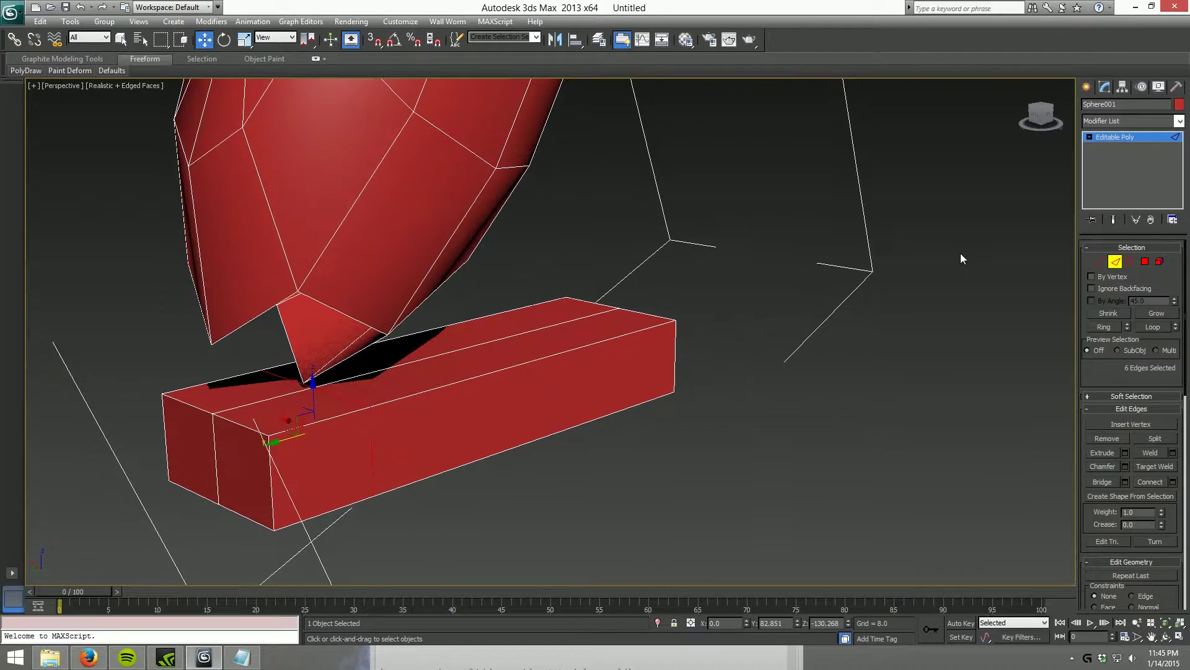
Delete the top polygons at the heel end of the foot box to open it beneath the lower limb.
left_click(1102, 262)
scroll(272, 366, "up", 5)
left_click(1146, 262)
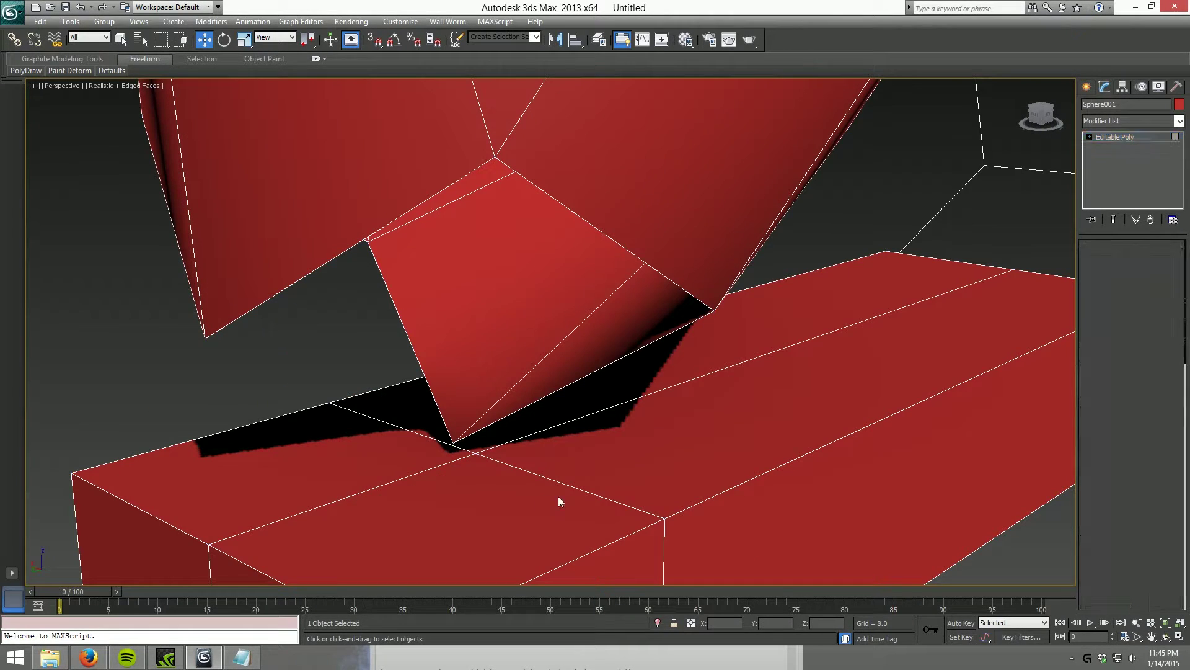
left_click(533, 499)
key("Delete")
Weld the lower limb's tip vertex to the middle vertex on the front edge of the foot box opening.
key("1")
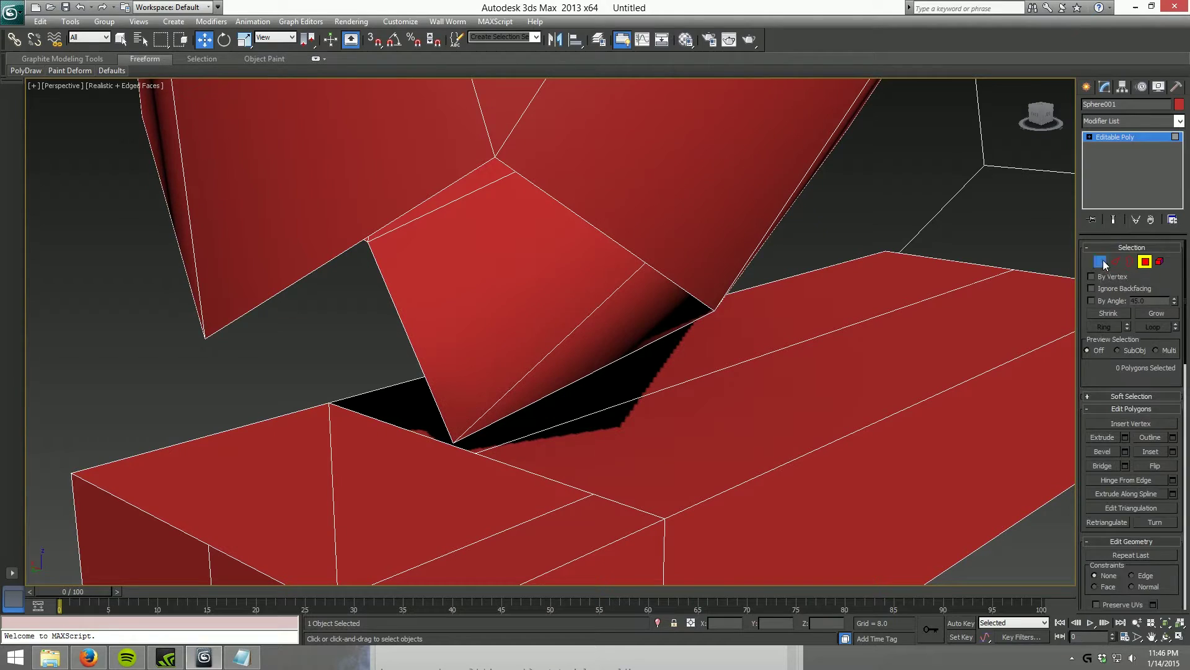
left_click(453, 443)
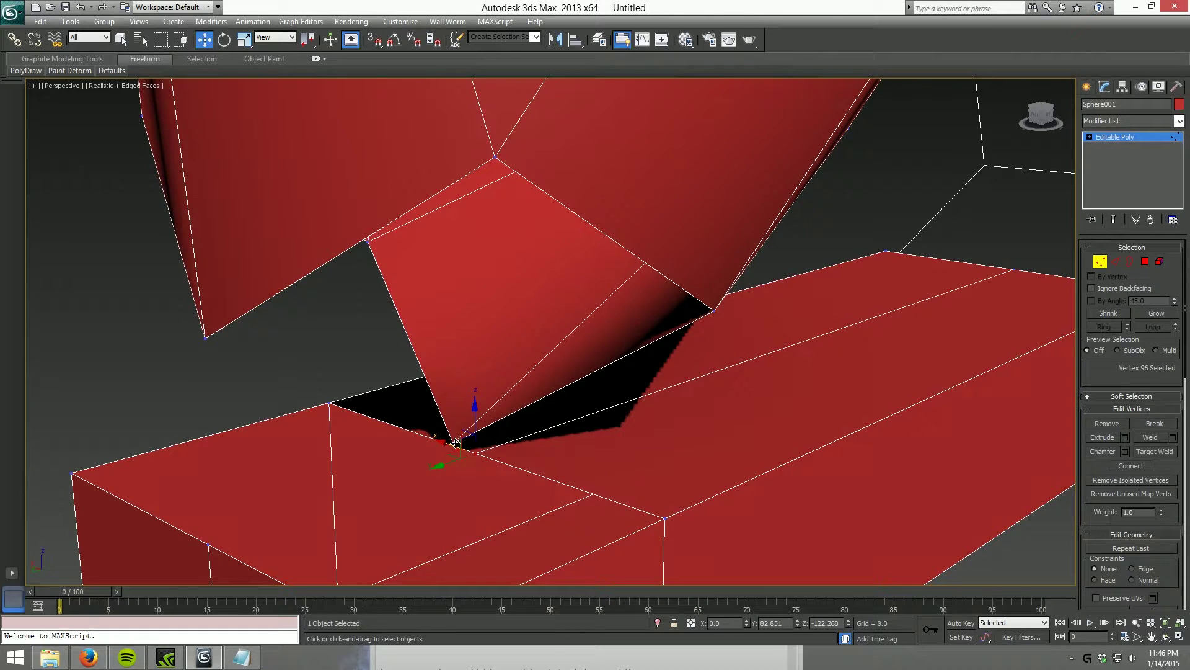
left_click(454, 444, "ctrl")
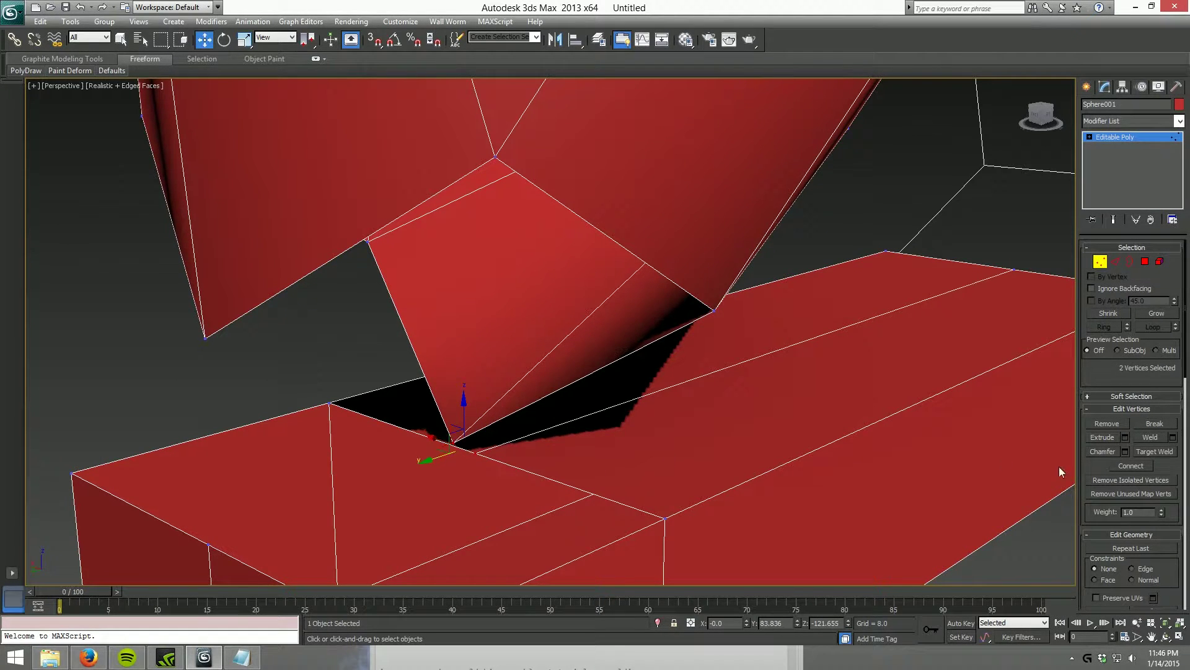
left_click(1141, 438)
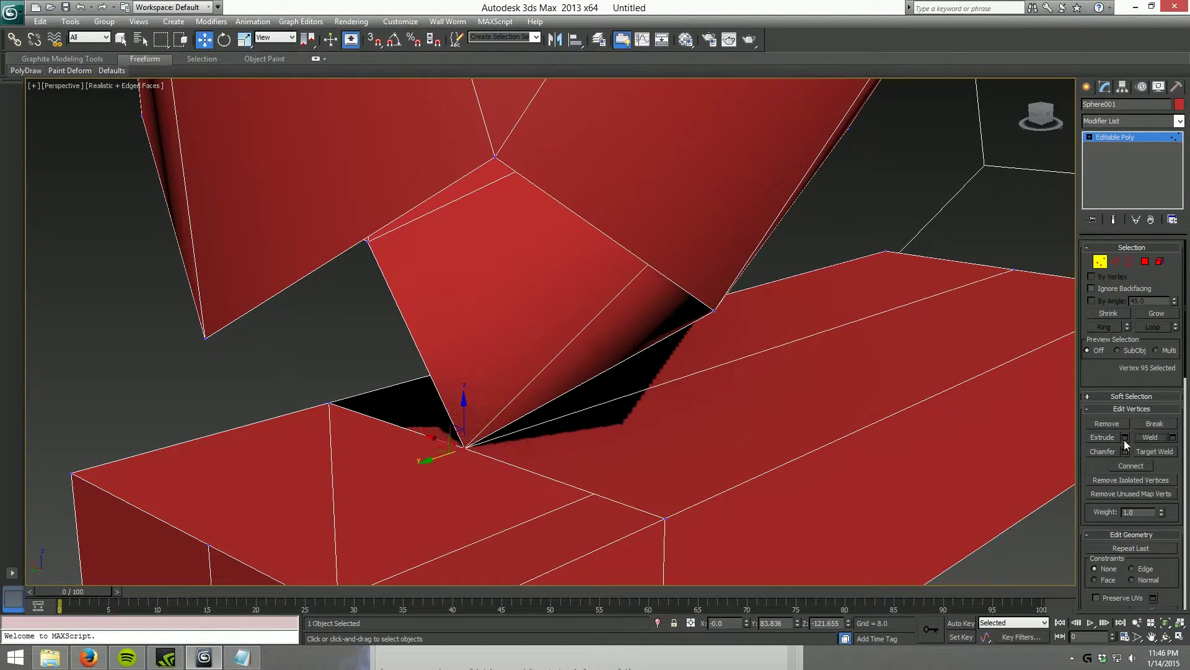
Weld both front corner vertices of the foot box opening to the nearest rim vertices of the lower limb.
left_click(665, 518)
left_click(714, 311, "ctrl")
middle_click_drag(465, 413, 480, 385, "alt")
left_click(1151, 436)
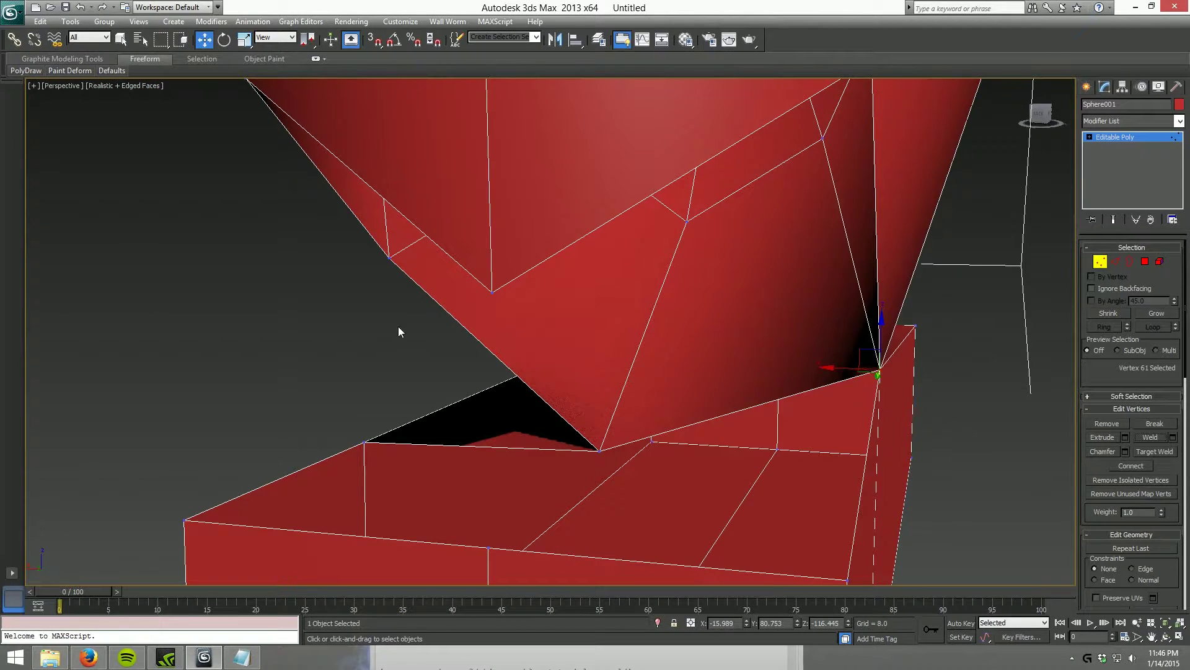
left_click_drag(379, 354, 401, 472)
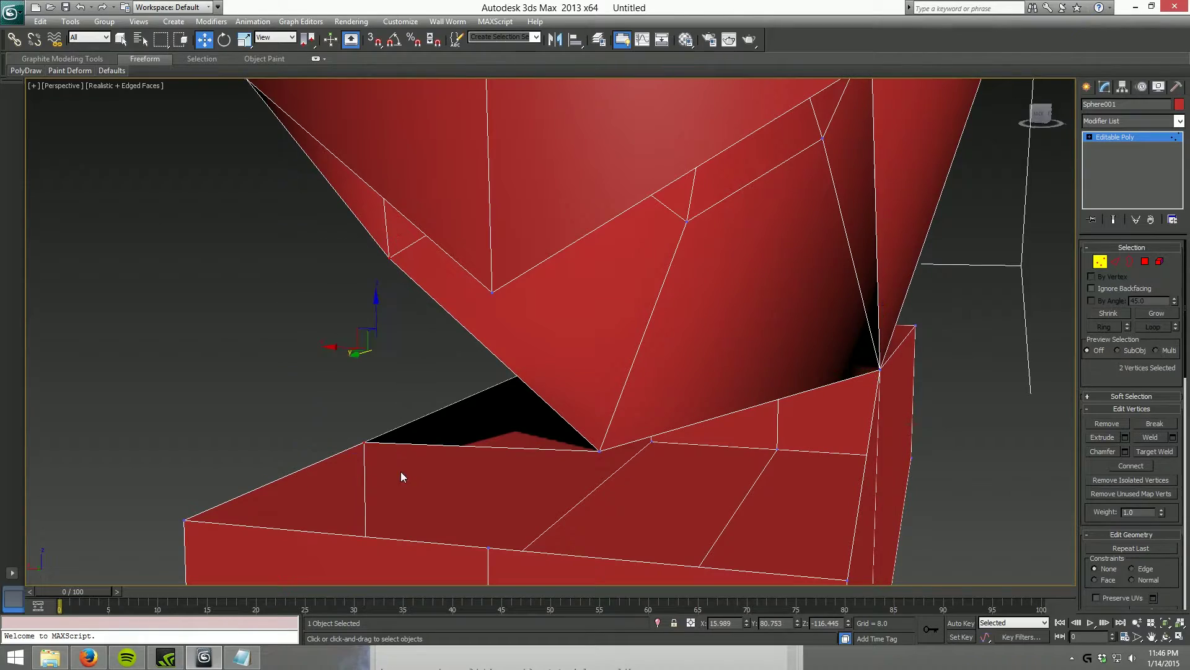
left_click(1144, 437)
Weld both heel corner vertices of the foot box to the limb rim vertices above them.
middle_click_drag(742, 431, 664, 442, "alt")
left_click(566, 446)
left_click(526, 322, "ctrl")
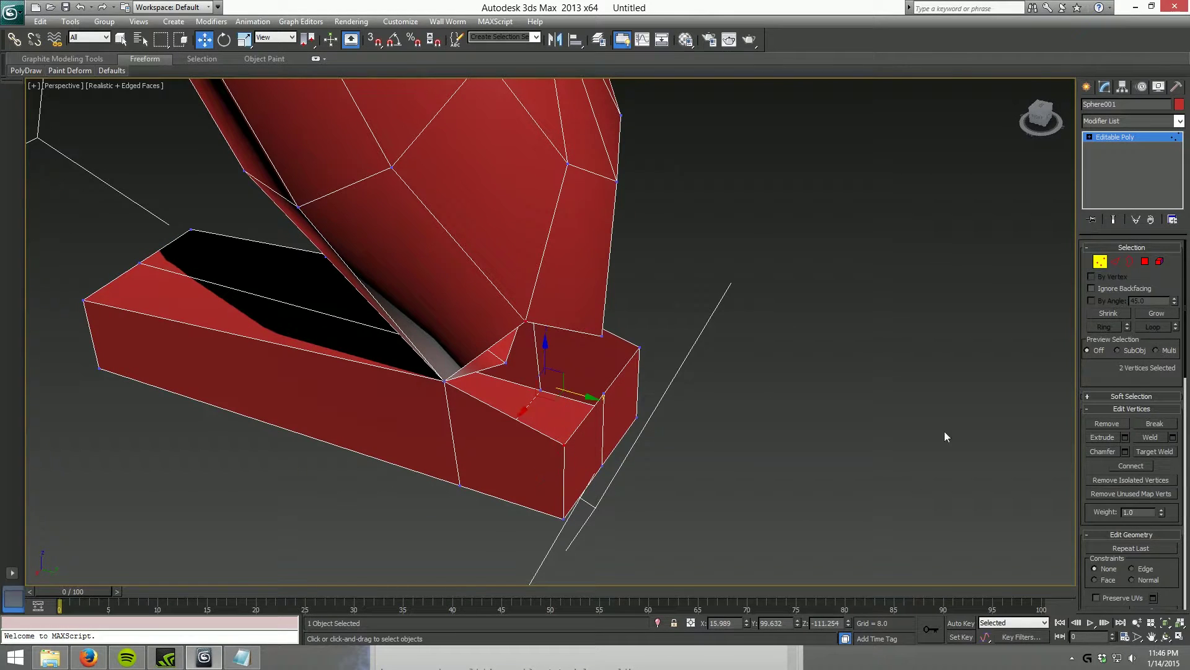
left_click(1154, 434)
middle_click_drag(930, 415, 653, 453, "alt")
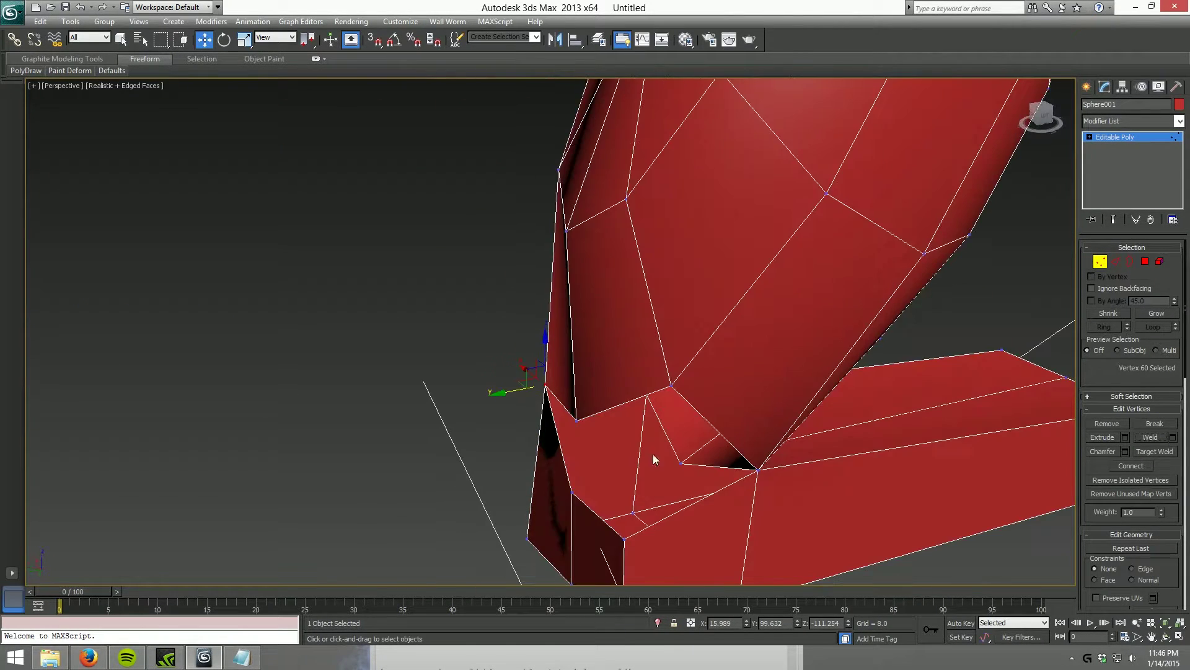
left_click(626, 537)
left_click(647, 395, "ctrl")
left_click(1150, 437)
Weld the middle heel vertex of the foot box to the limb rim vertex directly above it.
middle_click_drag(744, 403, 586, 490, "alt")
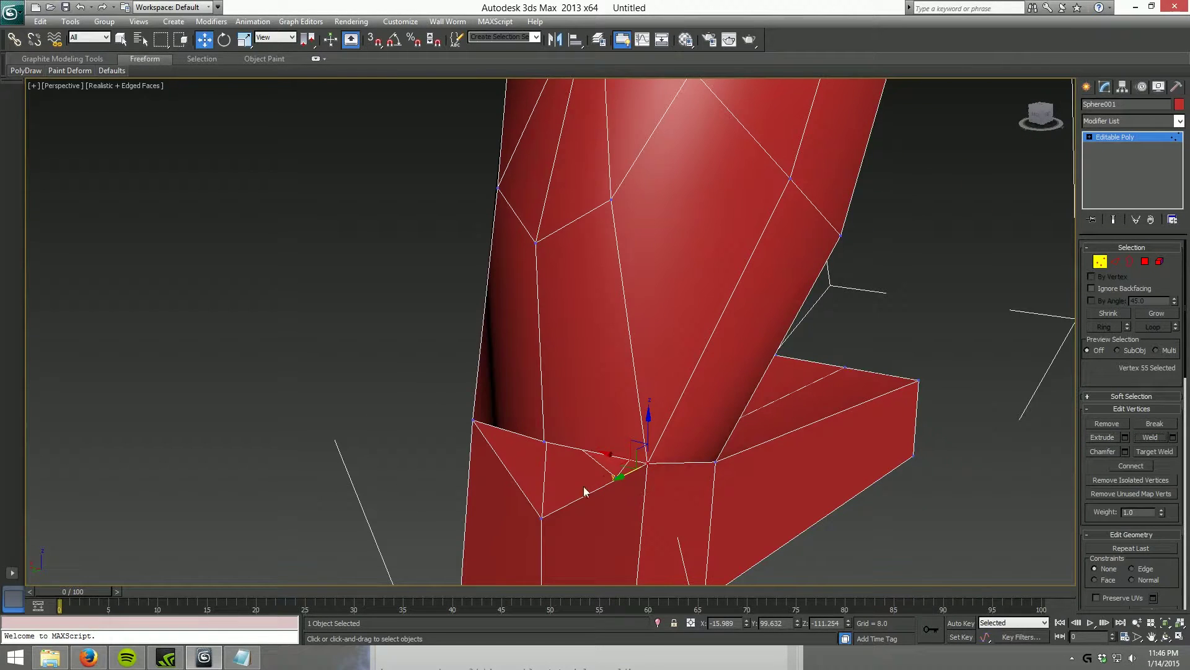
left_click(543, 517)
left_click(545, 442, "ctrl")
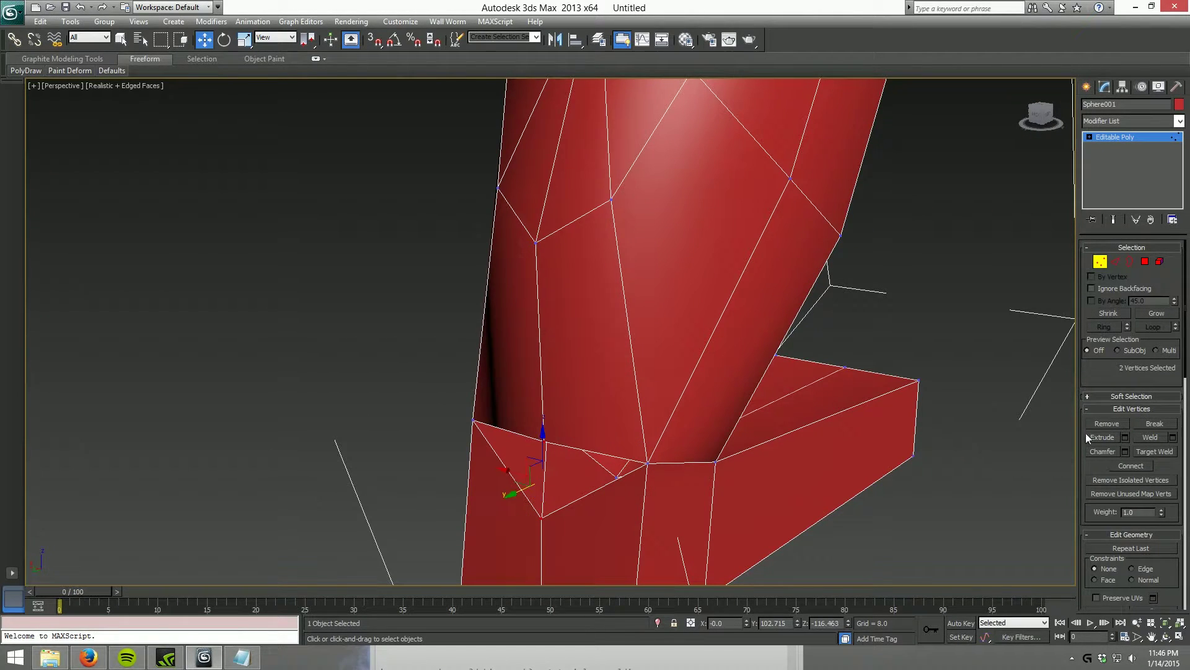
left_click(1155, 440)
left_click(950, 415)
middle_click_drag(950, 416, 749, 427, "alt")
scroll(797, 427, "down", 4)
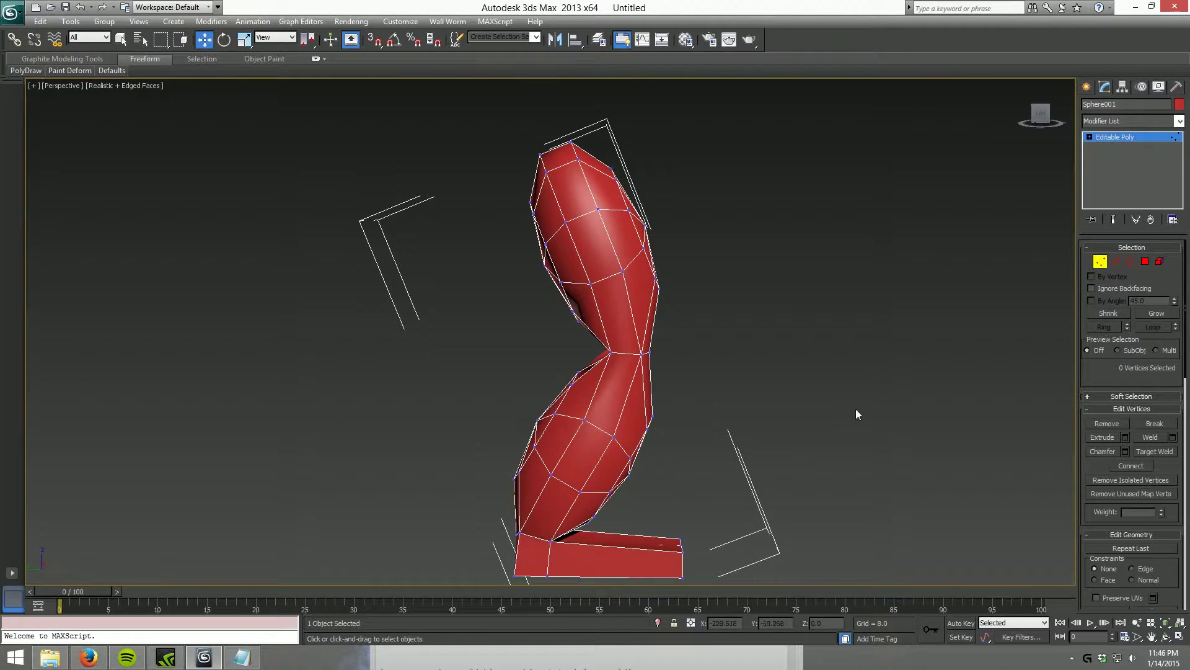
Leave vertex editing and deselect the finished leg mesh.
left_click(1100, 261)
left_click(792, 412)
middle_click_drag(792, 411, 718, 356)
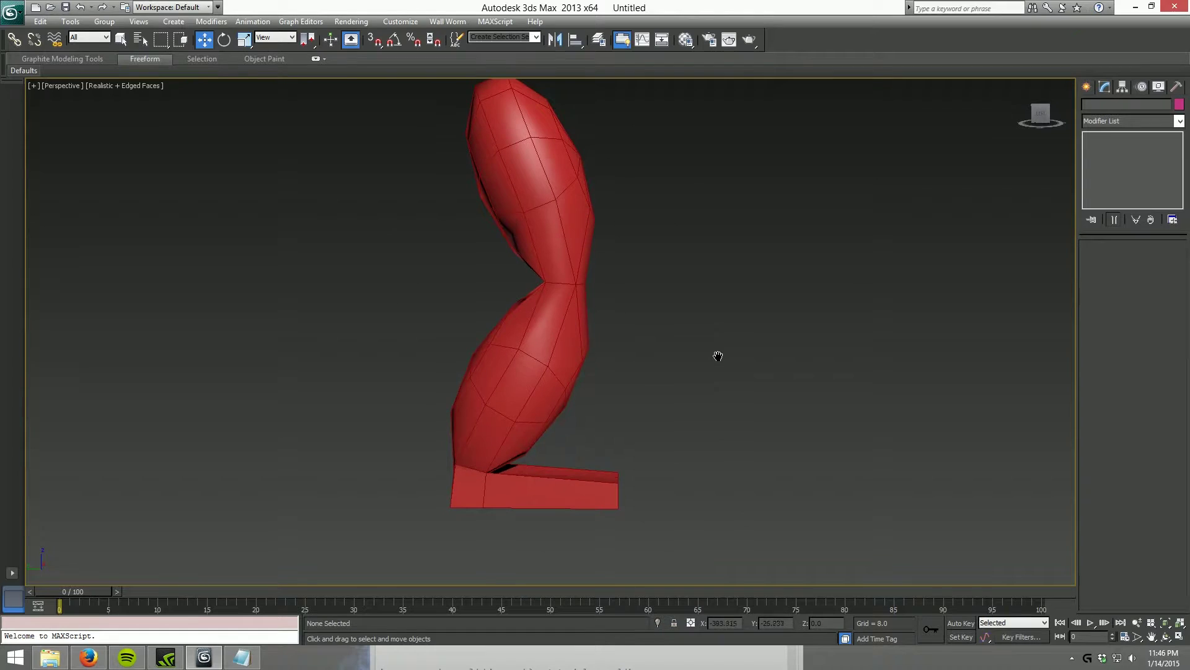
middle_click_drag(735, 398, 703, 388)
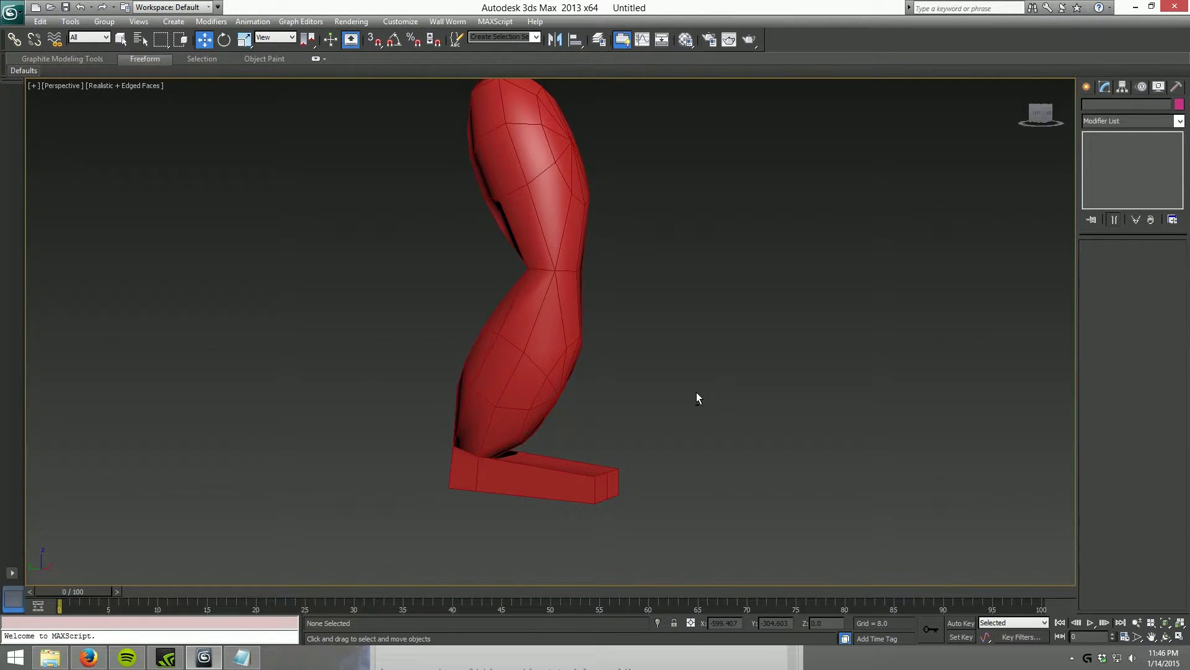